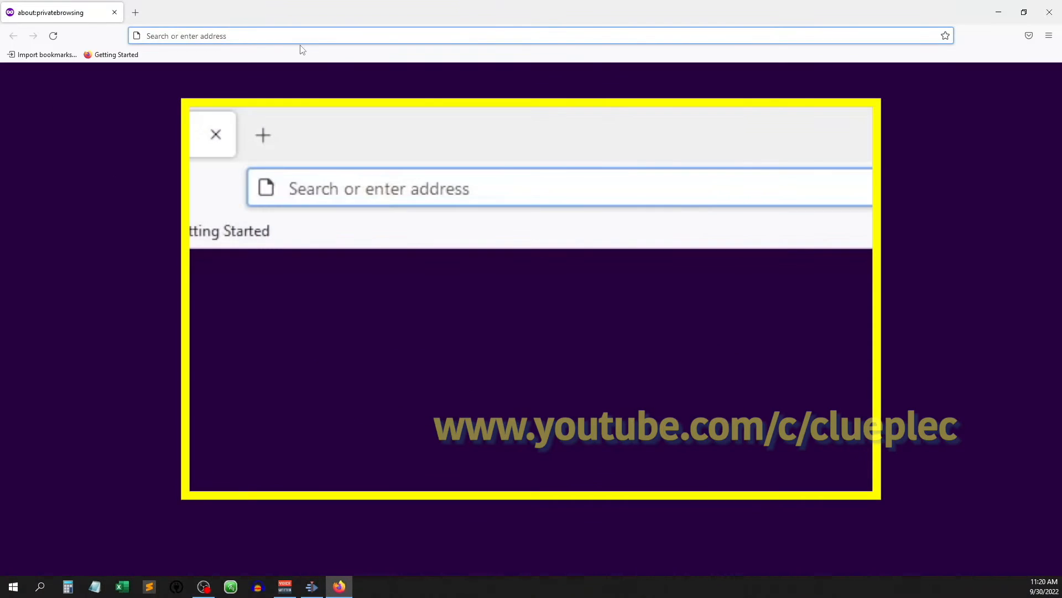
- Search the web for kdenlive and open the Kdenlive Manual result
text(kdenlive)
key(Return)
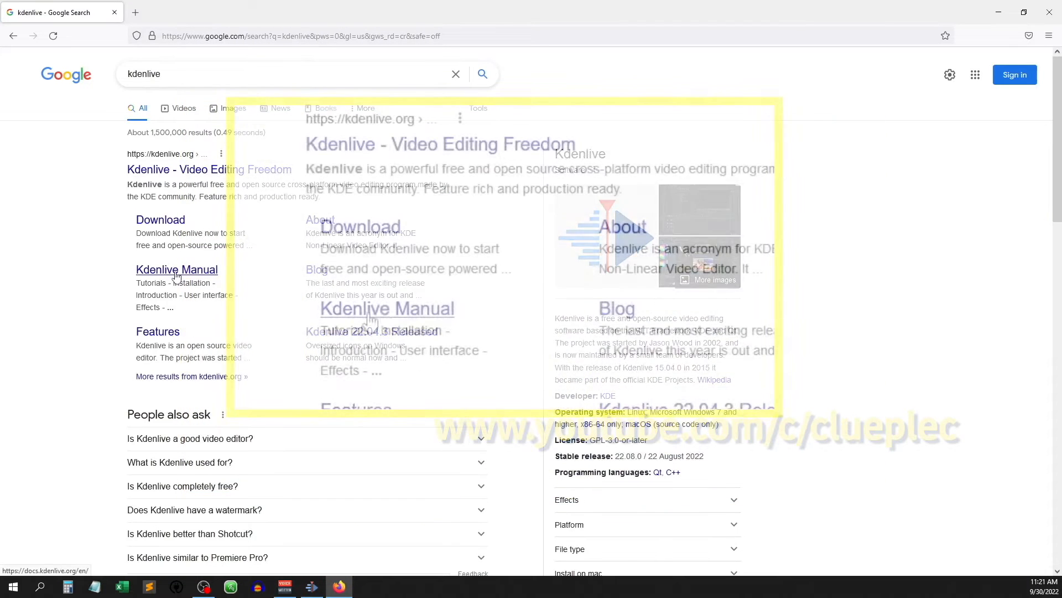
click(177, 273)
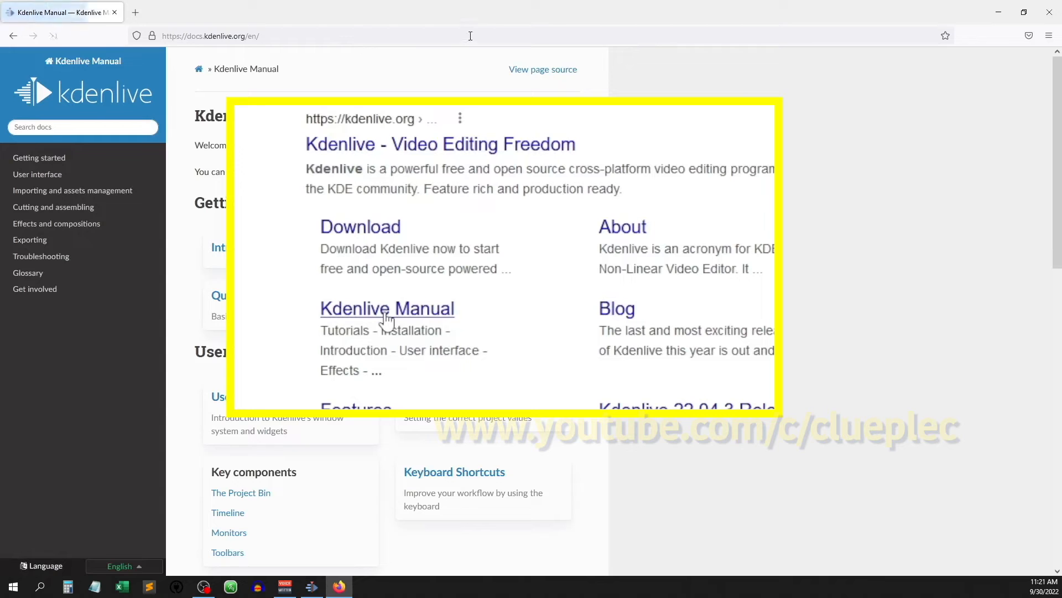
- Search the manual for speech recognition and open the Speech to text page from the results
click(50, 130)
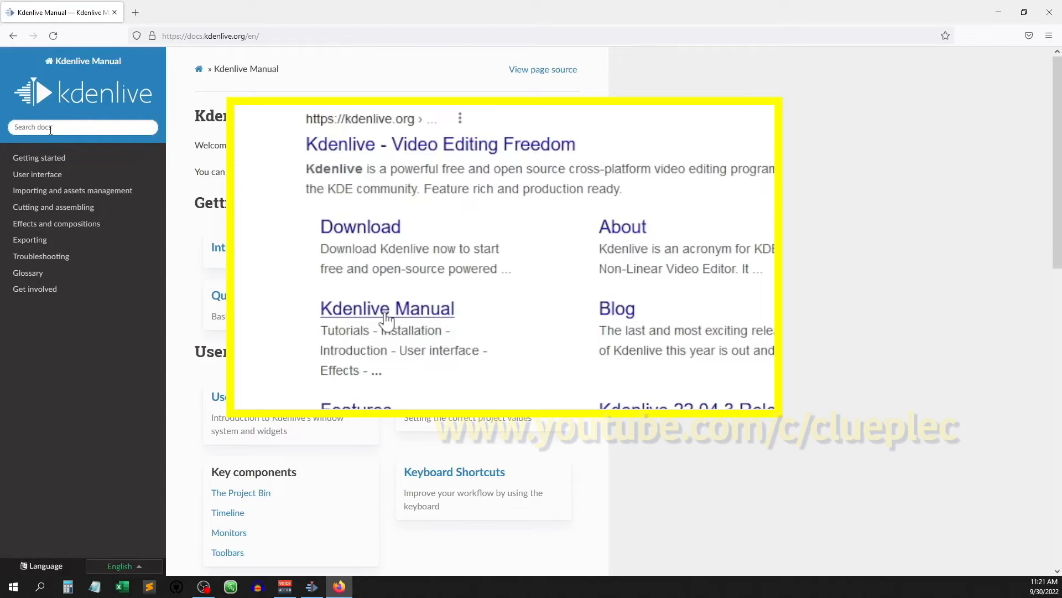
text(speech )
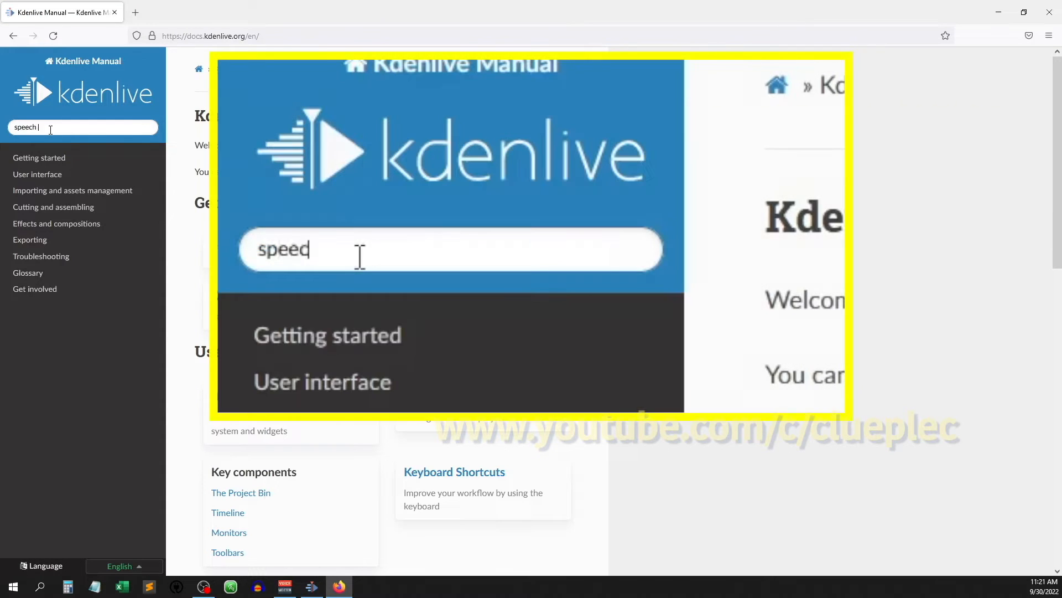
text(recognition)
key(Return)
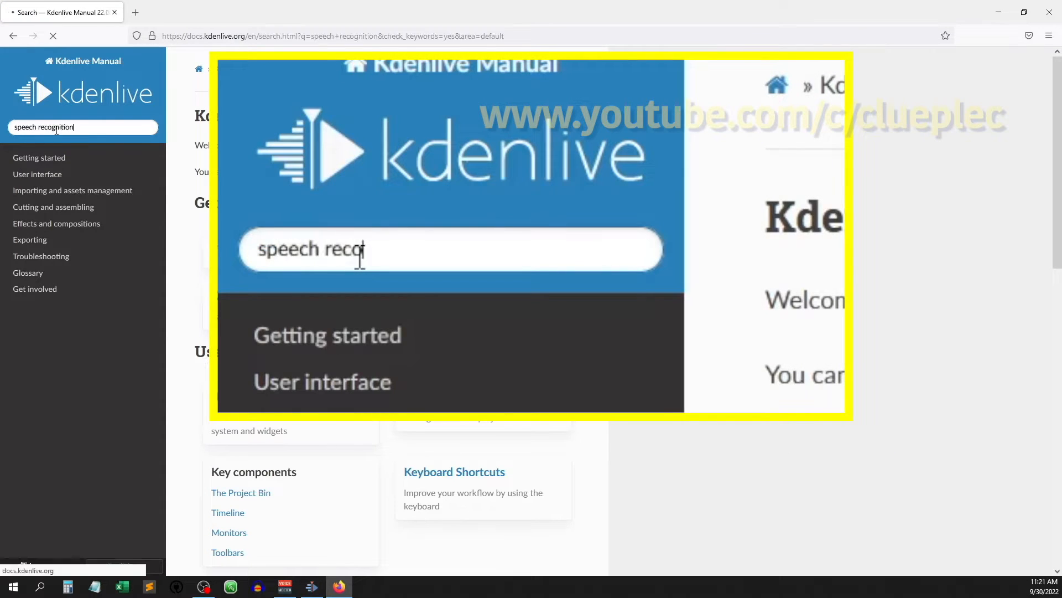
scroll(230, 221, down, 2)
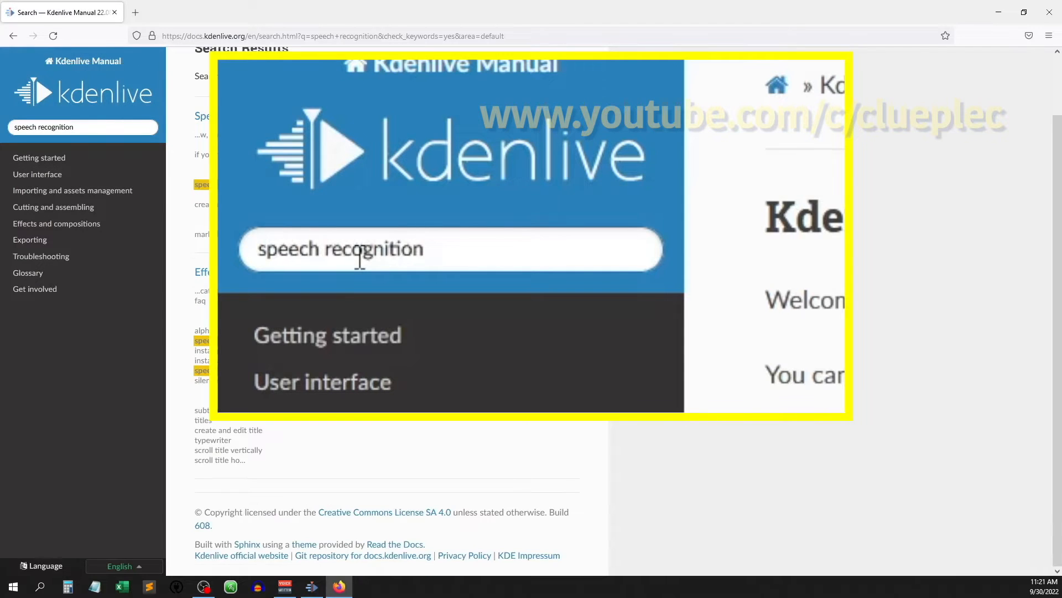
click(231, 114)
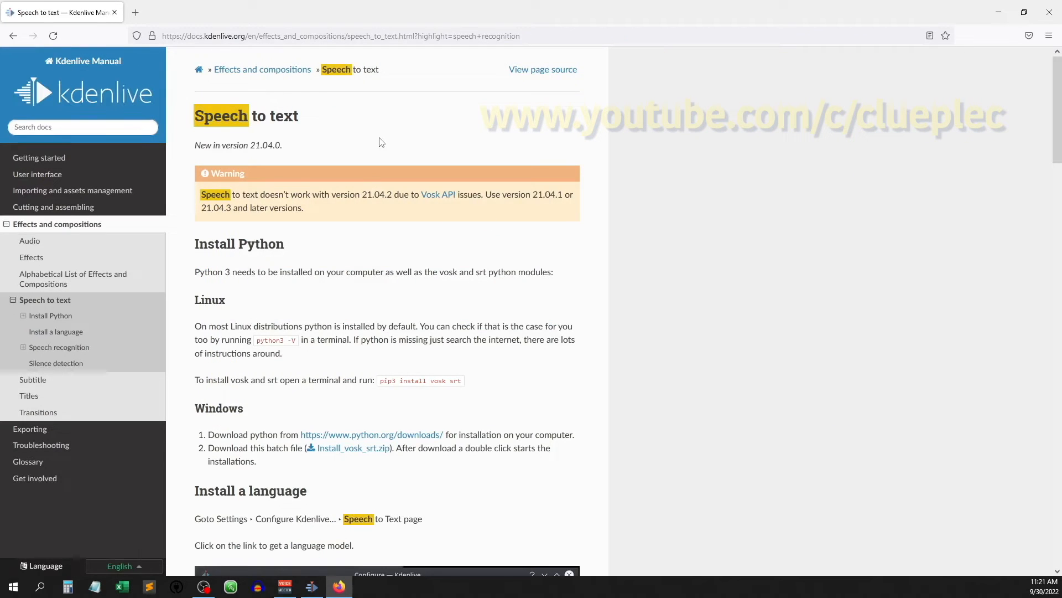
- Review the Install Python section, then view the Python downloads page linked in the Windows instructions and close it
scroll(380, 138, down, 1)
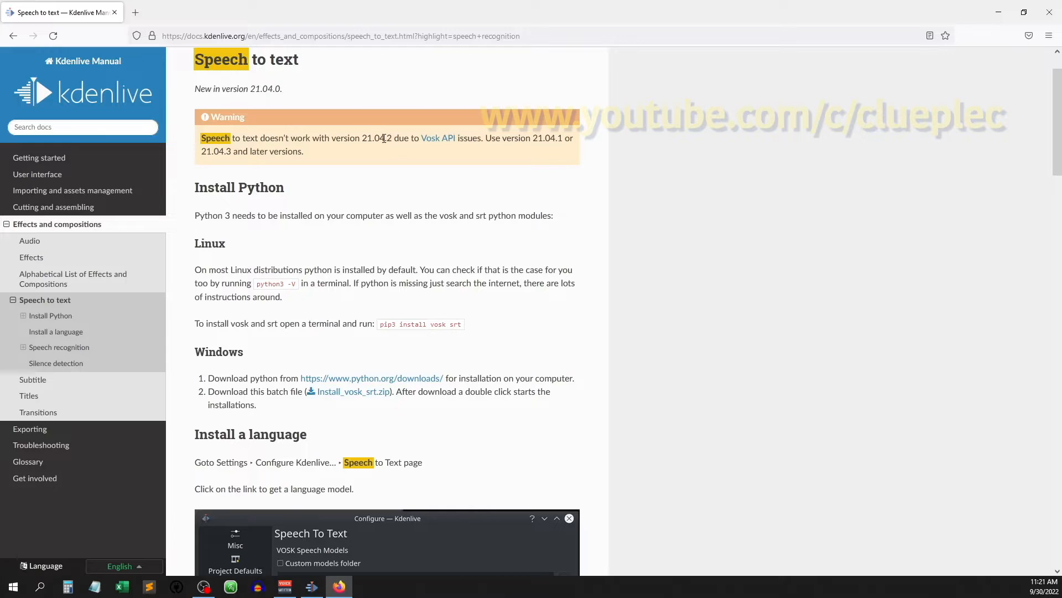
scroll(304, 361, down, 1)
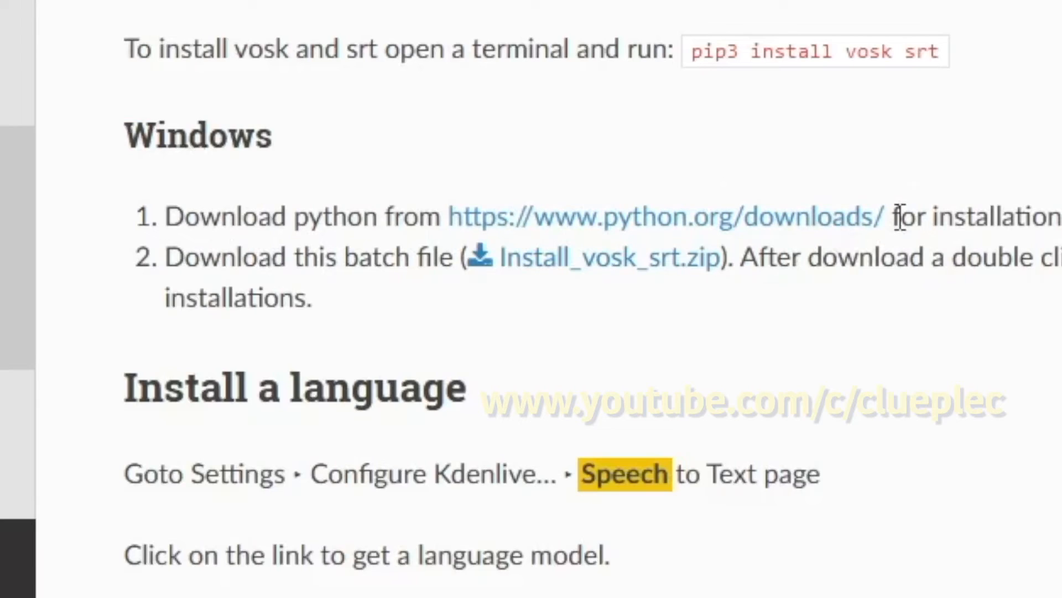
click(802, 219)
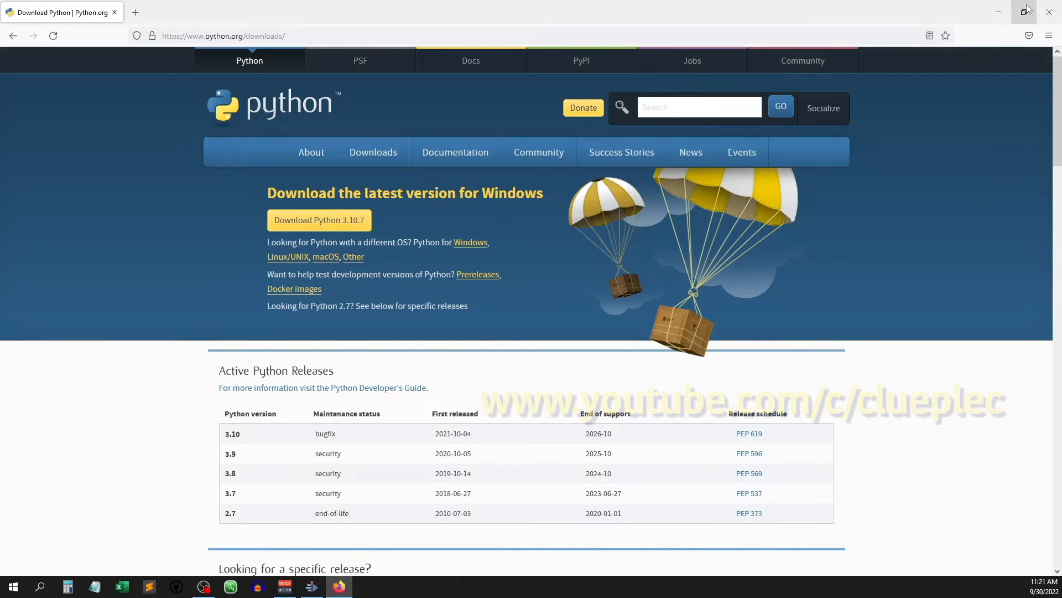
click(1048, 12)
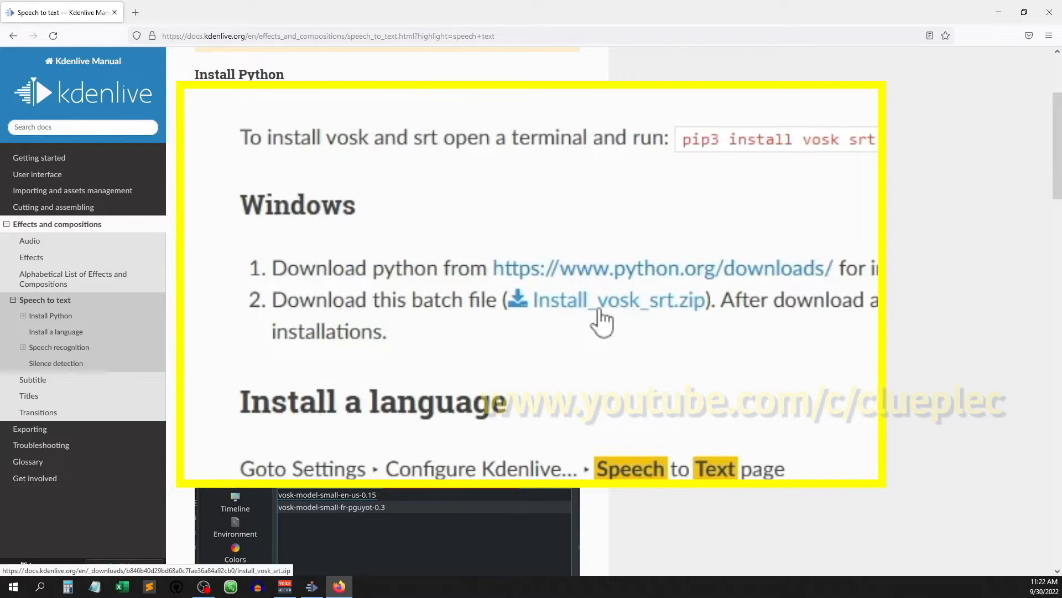
- Download Install_vosk_srt.zip from the Windows instructions and show it in its folder
click(346, 280)
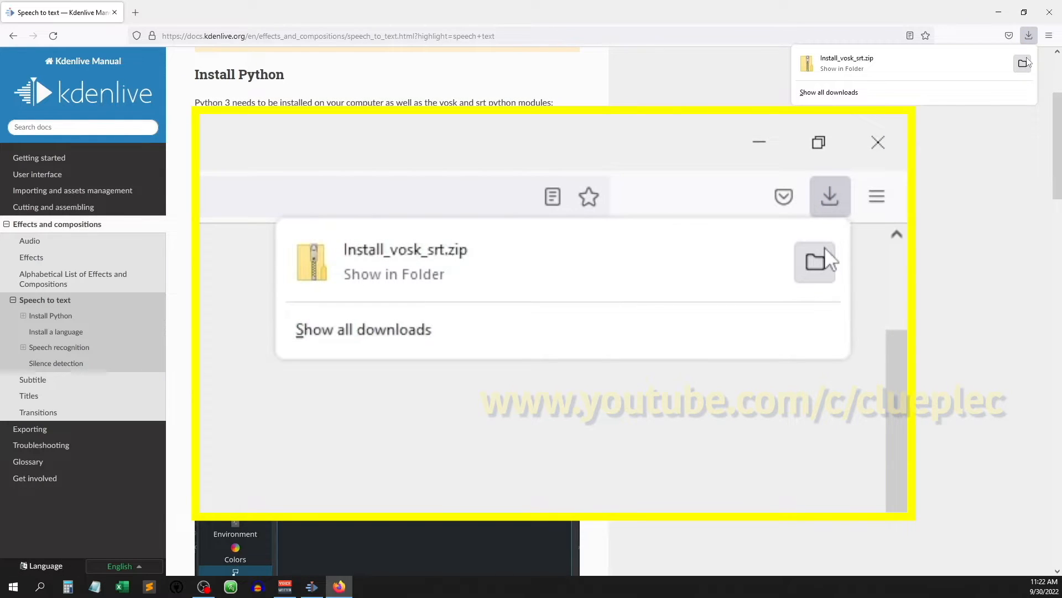
click(1024, 63)
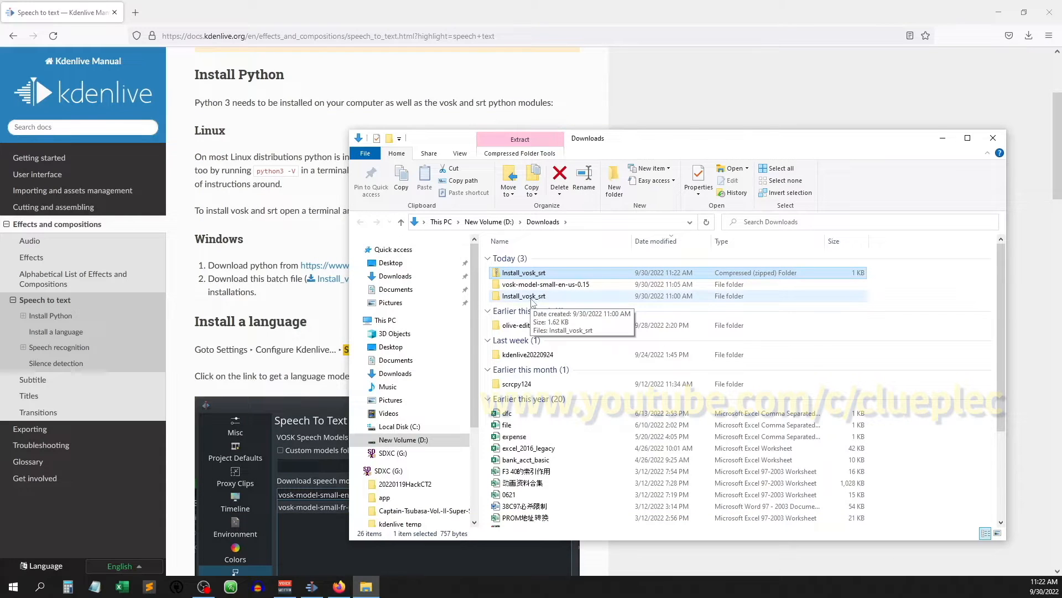
right_click(532, 273)
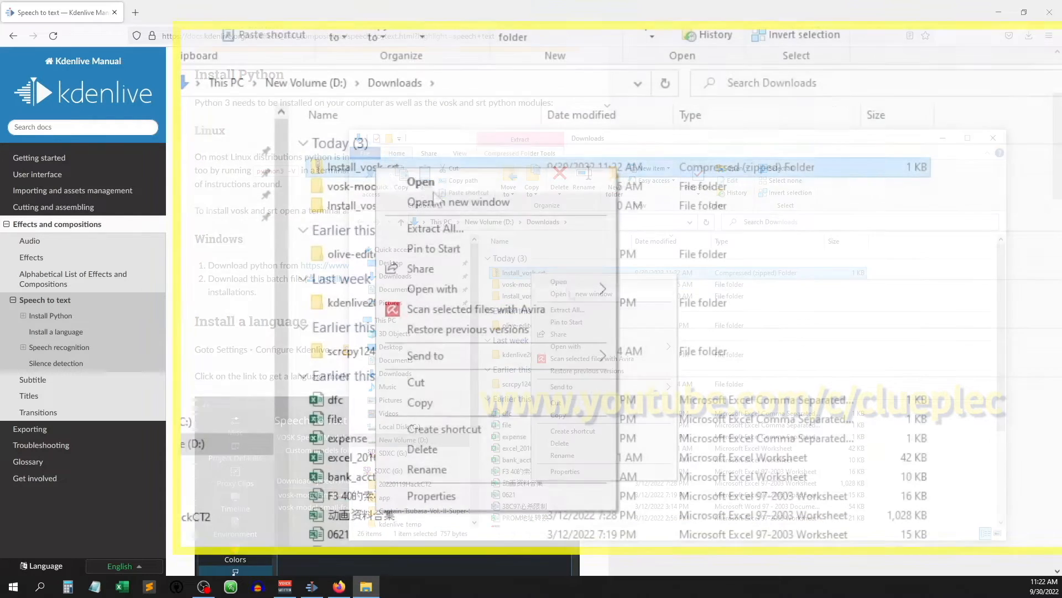
click(448, 232)
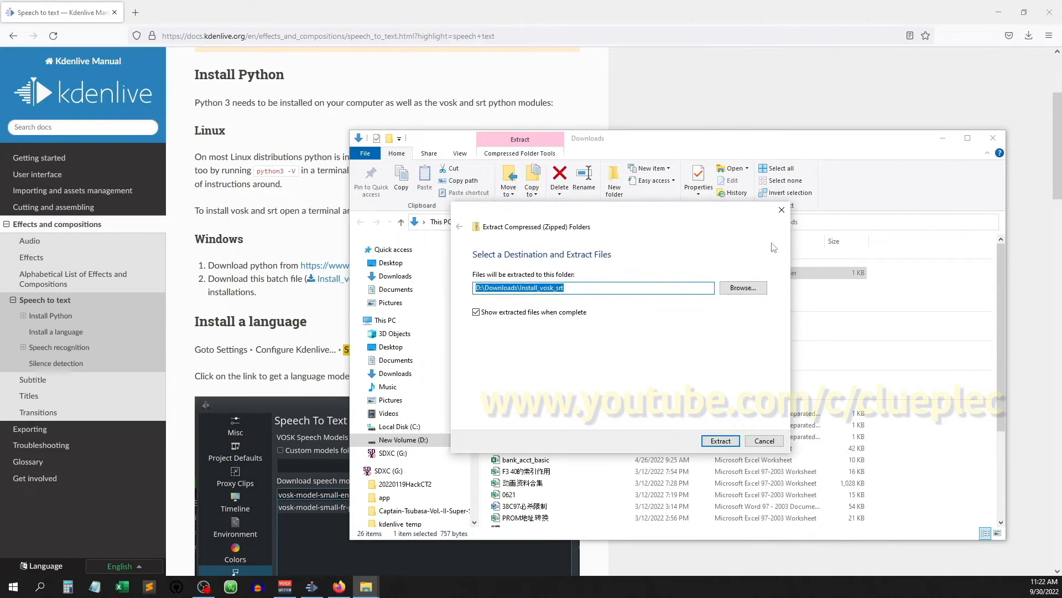
click(782, 210)
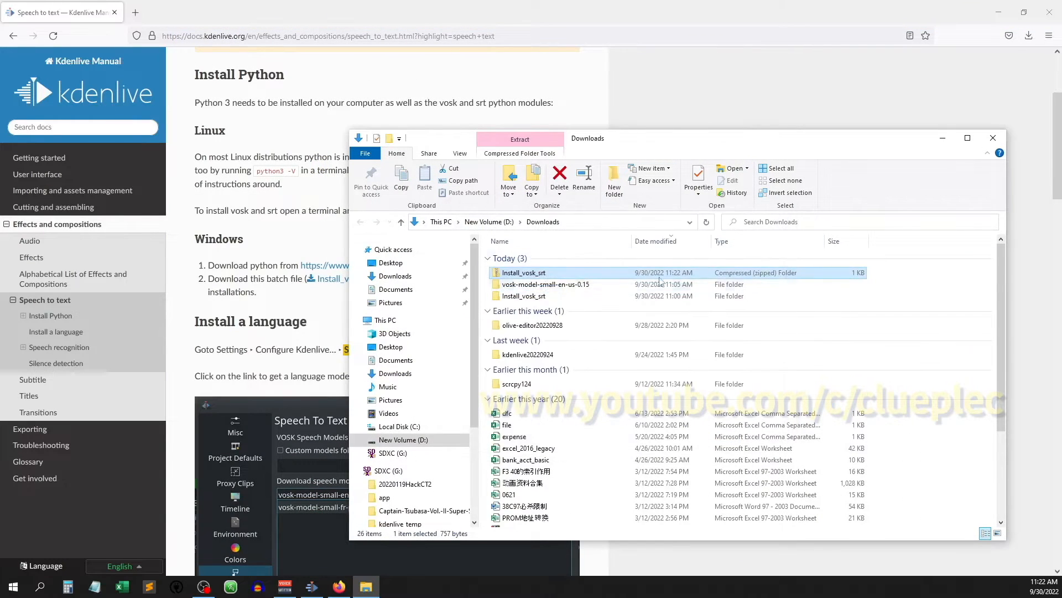
- Delete the zipped Install_vosk_srt archive and open the already extracted Install_vosk_srt folder
key(Delete)
click(543, 286)
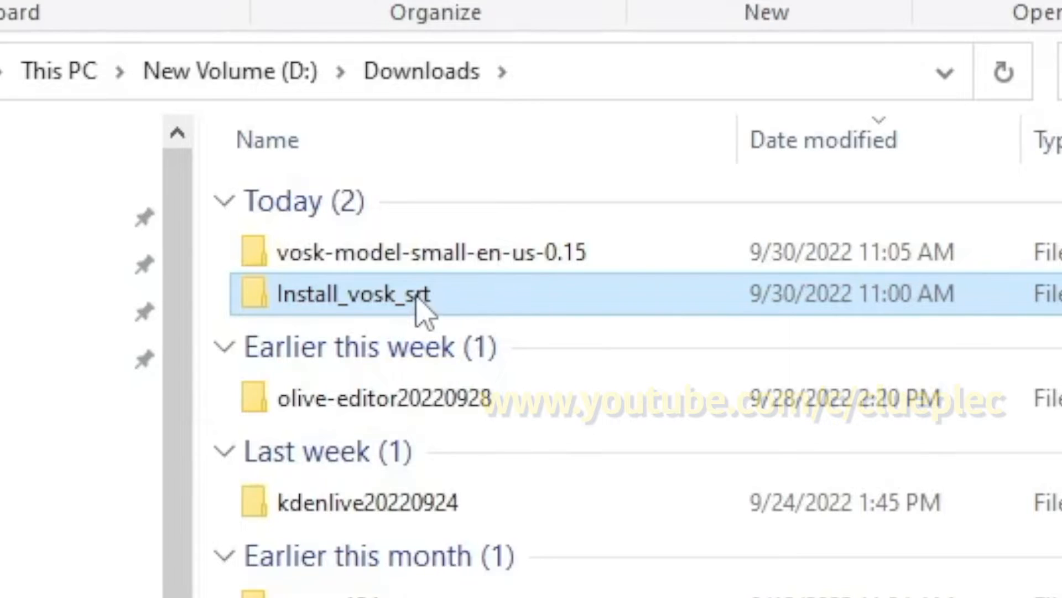
double_click(418, 304)
- Run the Install_vosk_srt batch file to install the vosk and srt modules, then dismiss its console and close the folder window
right_click(589, 258)
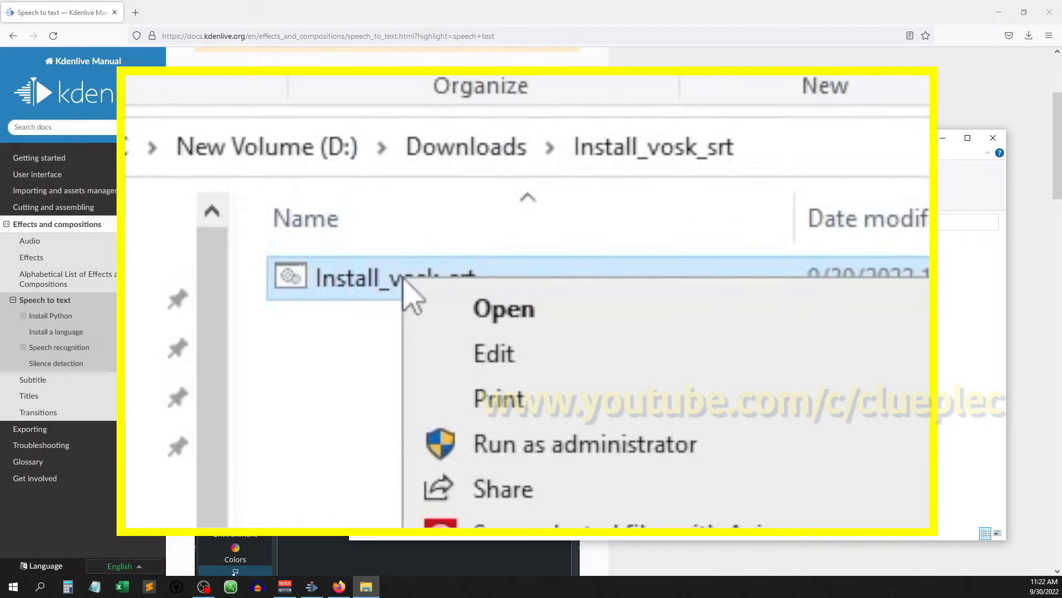
click(339, 389)
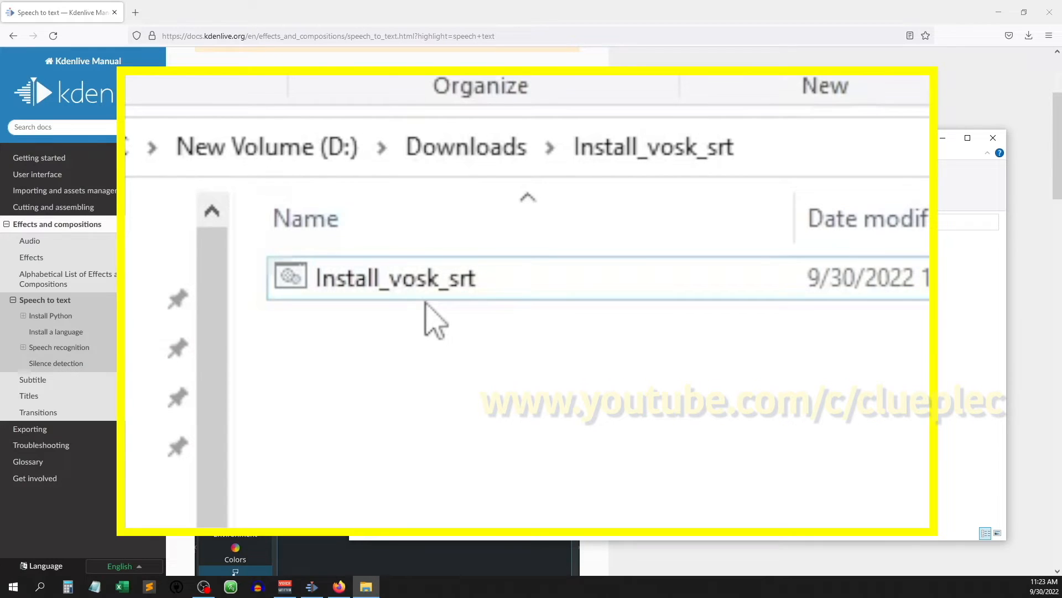
double_click(533, 262)
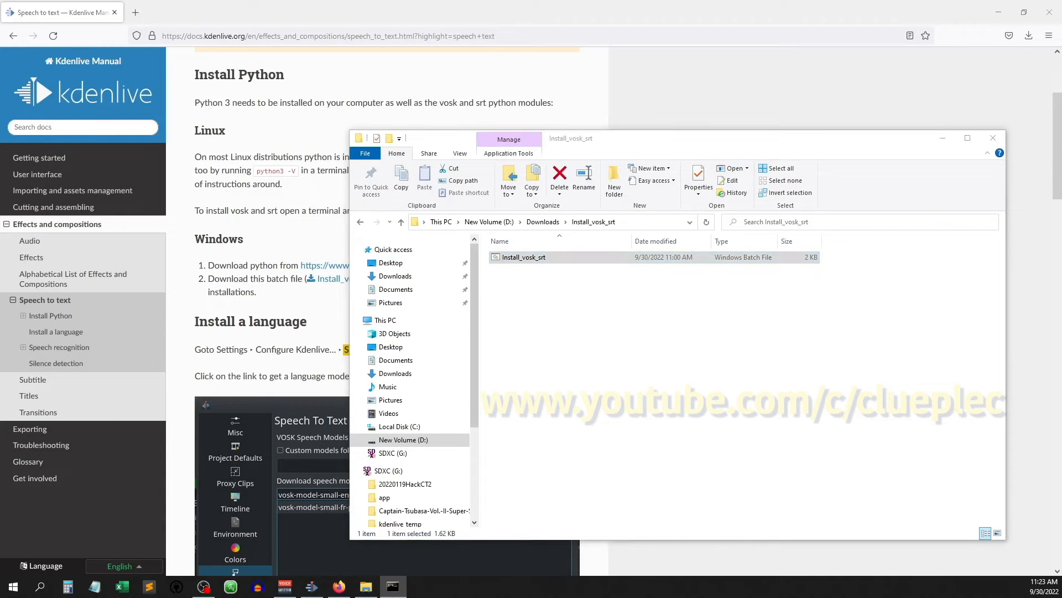
drag(494, 172, 763, 199)
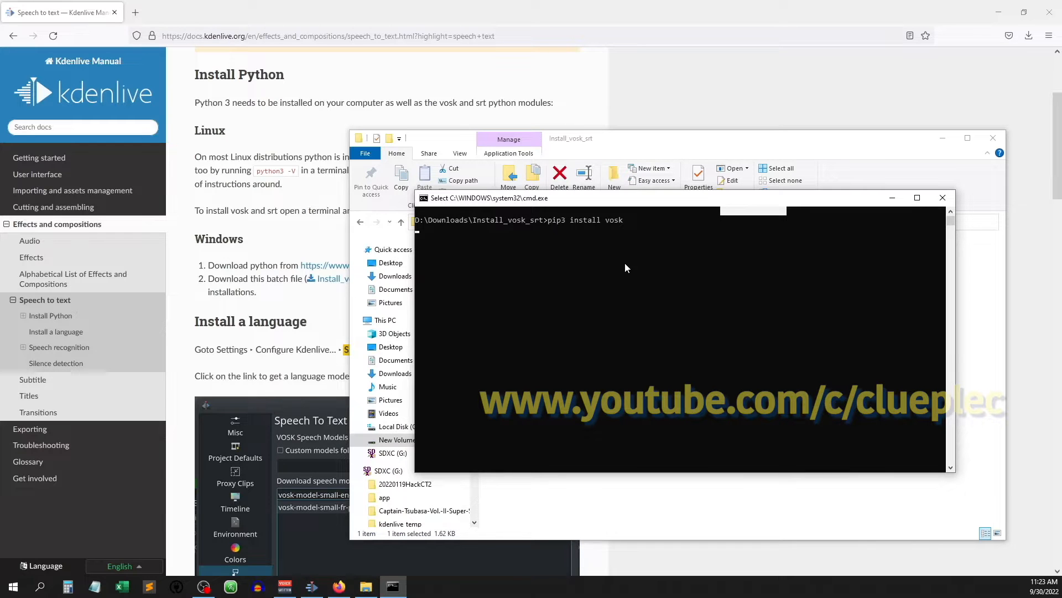
click(554, 258)
right_click(555, 258)
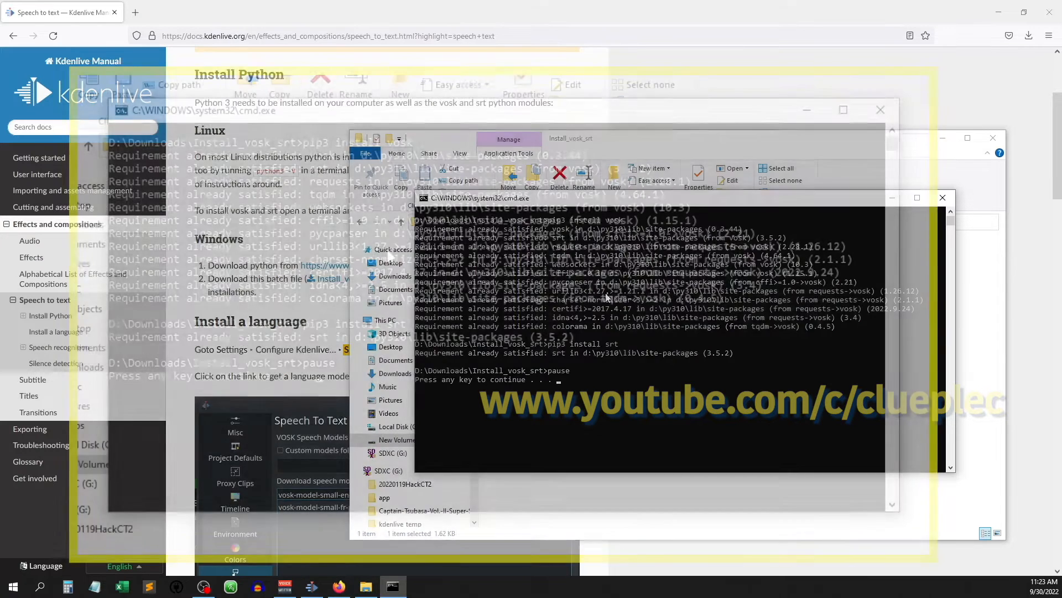
click(355, 377)
right_click(354, 377)
click(344, 380)
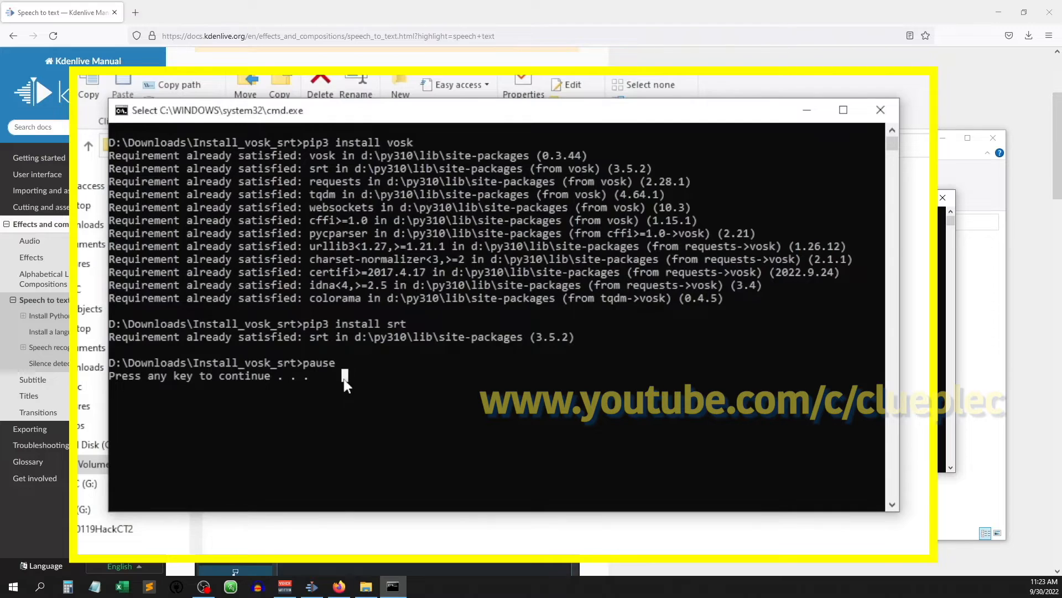
key(Return)
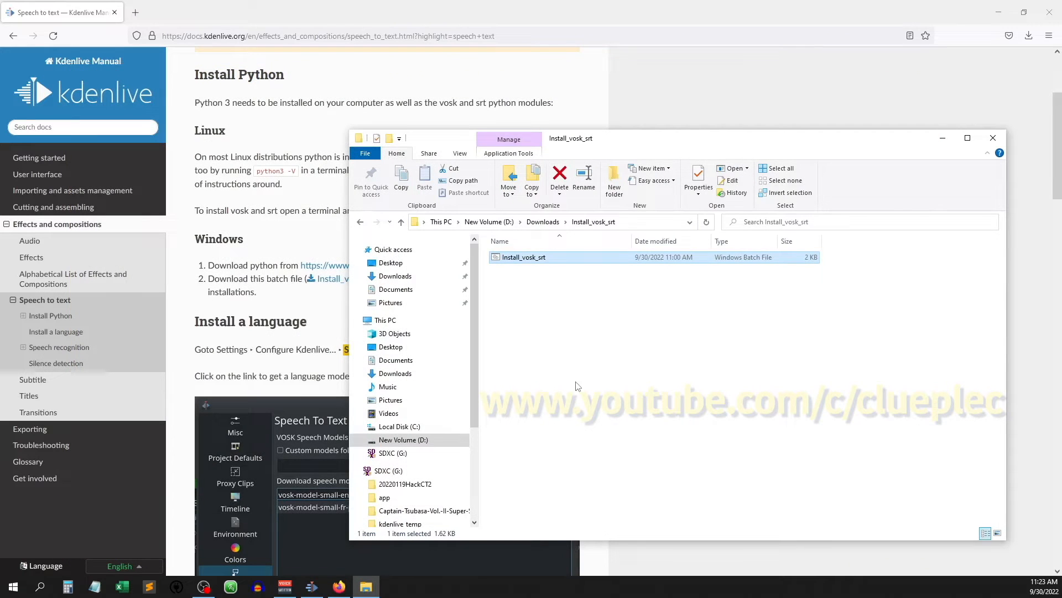
click(1000, 142)
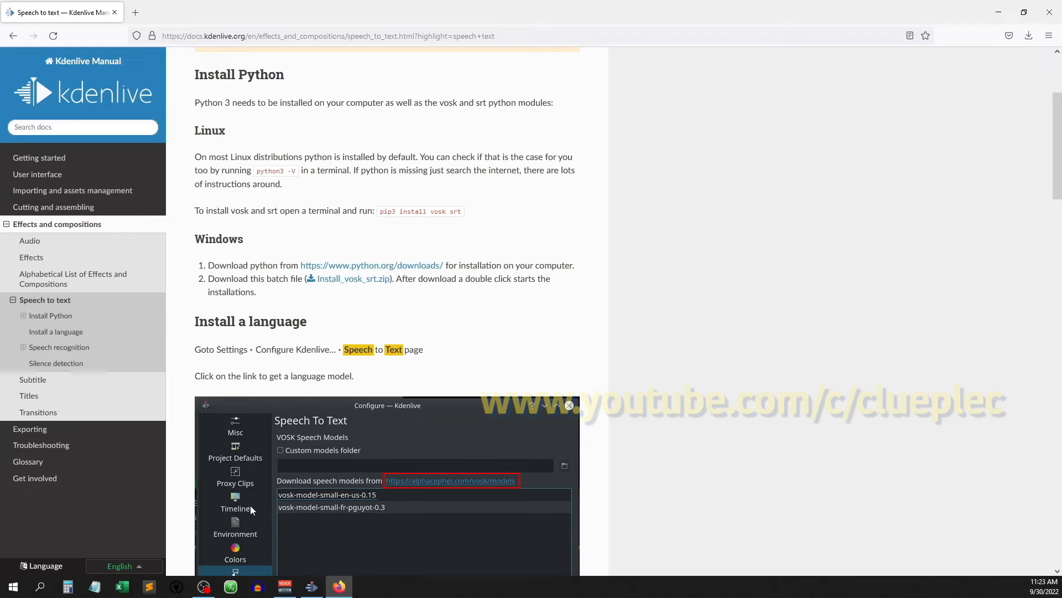
- Close the browser to return to Kdenlive and open the Speech To Text page of its configuration dialog
click(1050, 12)
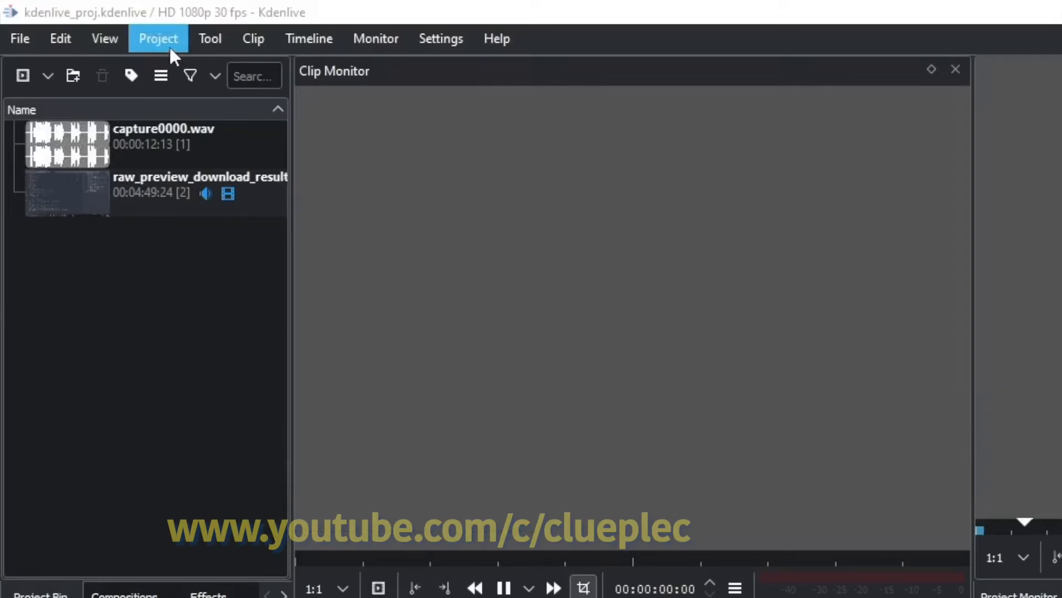
click(232, 19)
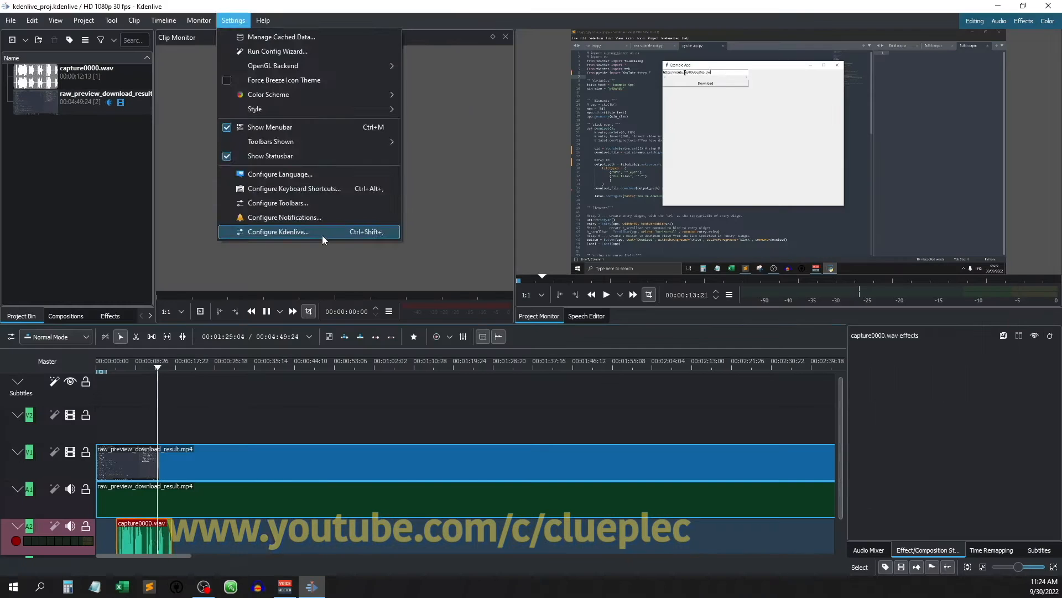
click(178, 374)
click(179, 374)
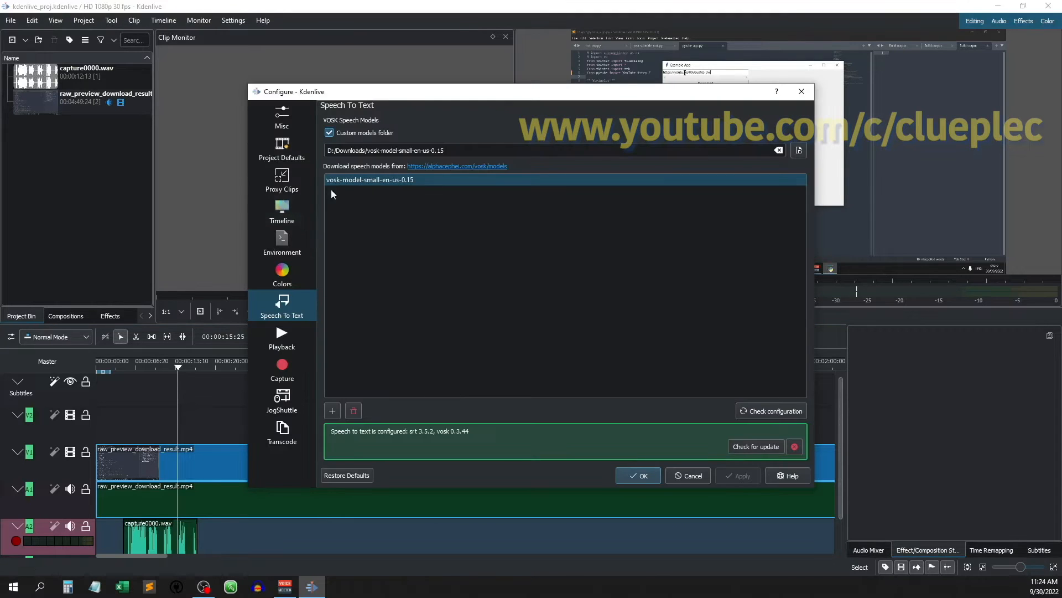
click(285, 122)
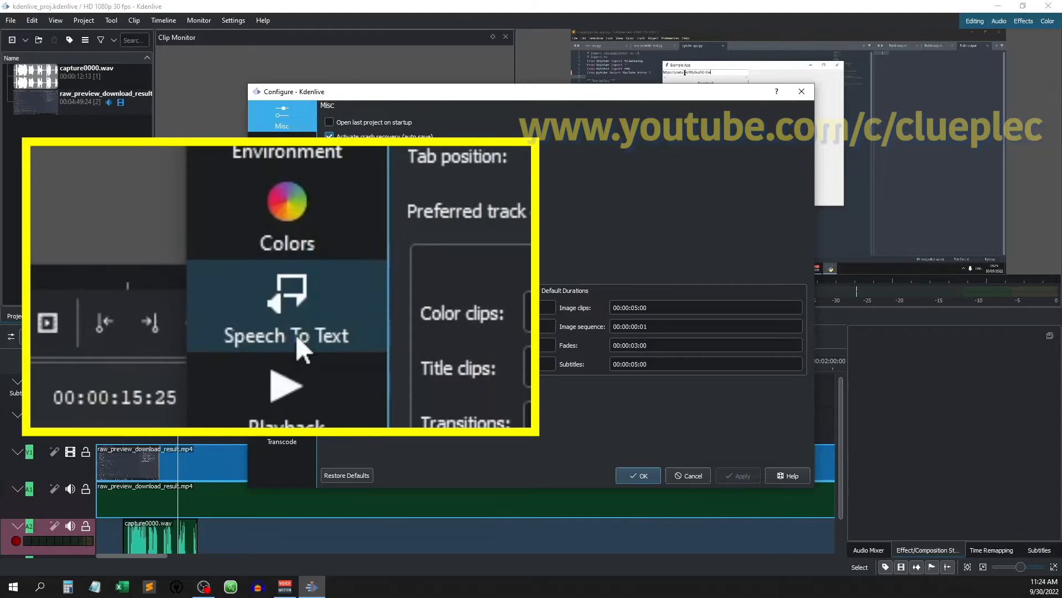
click(285, 307)
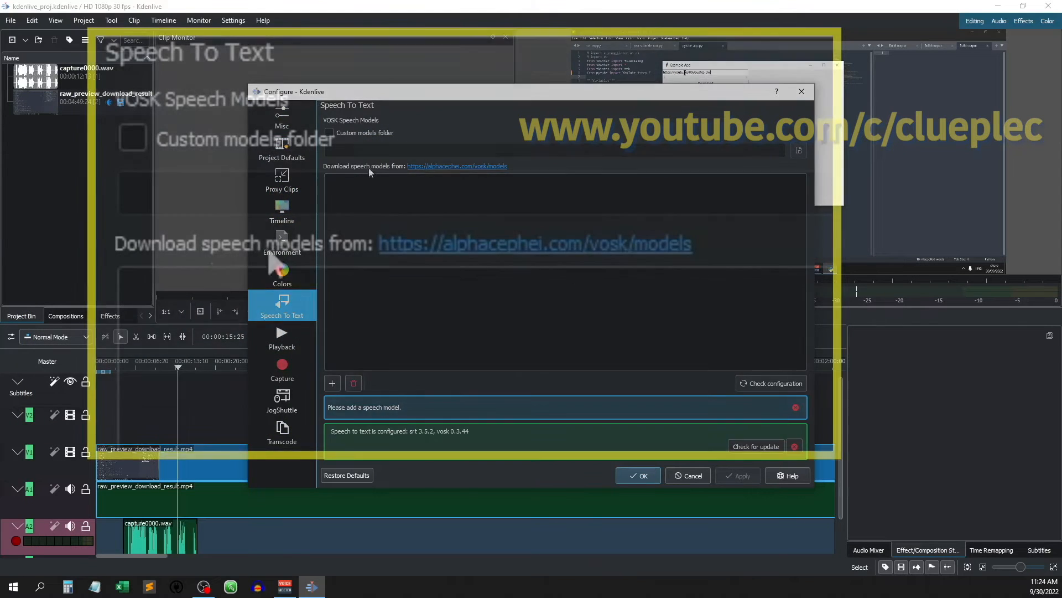
- Open the linked VOSK models website and download the English model vosk-model-small-en-us-0.15
click(437, 167)
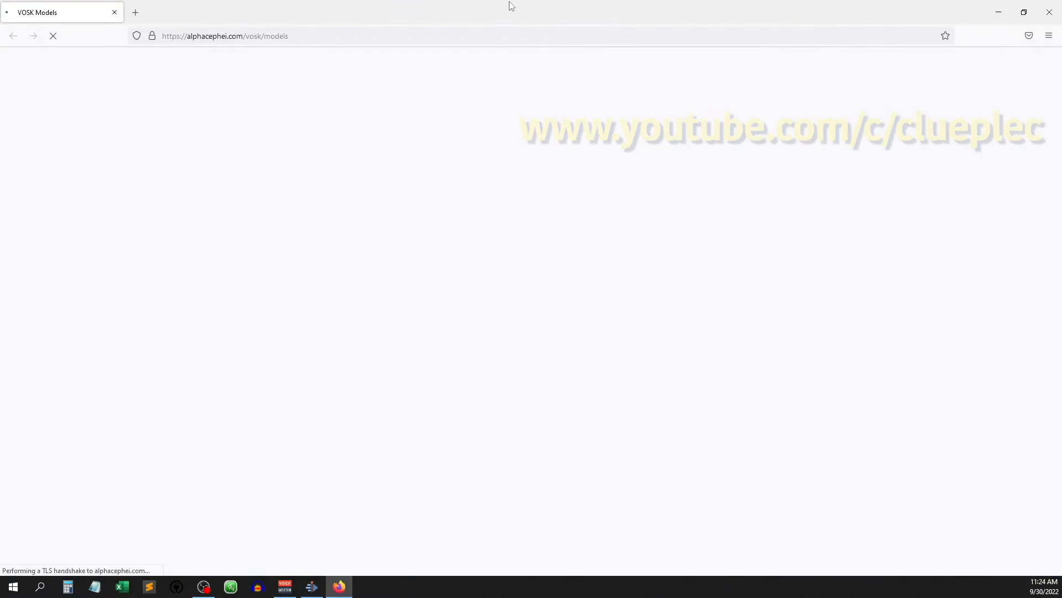
drag(510, 6, 809, 51)
scroll(766, 261, down, 5)
scroll(742, 294, down, 4)
scroll(739, 303, up, 2)
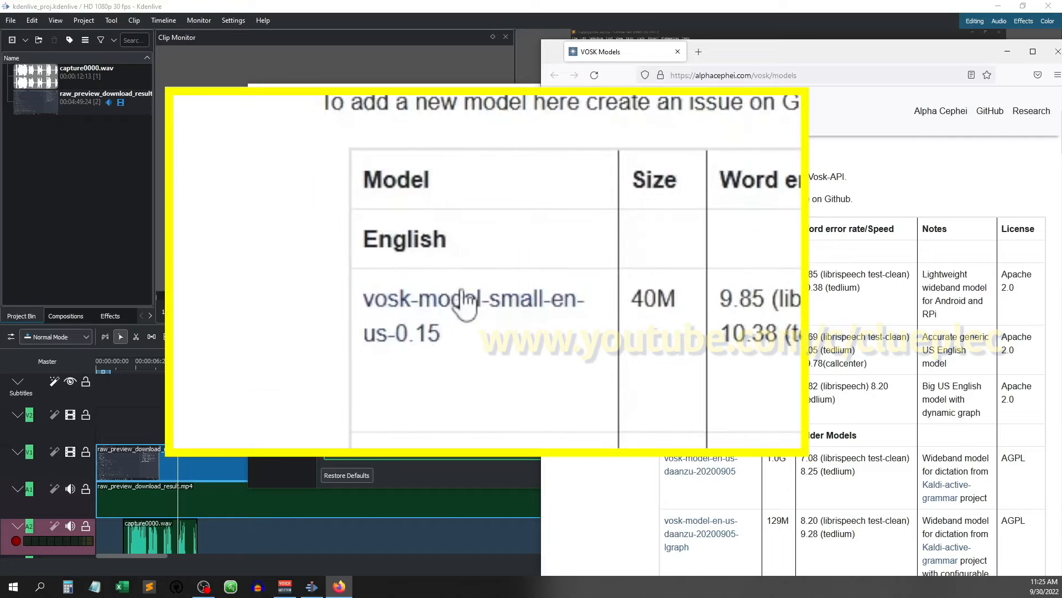
click(709, 279)
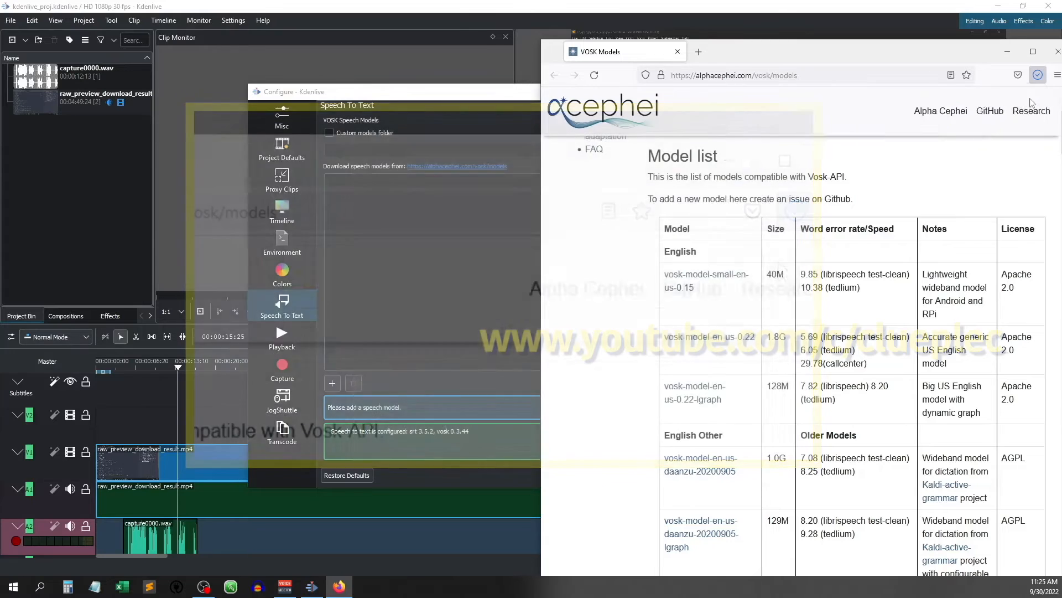
- Delete the zipped vosk-model-small-en-us-0.15 archive from Downloads and check the contents of the already extracted model folder
click(1032, 106)
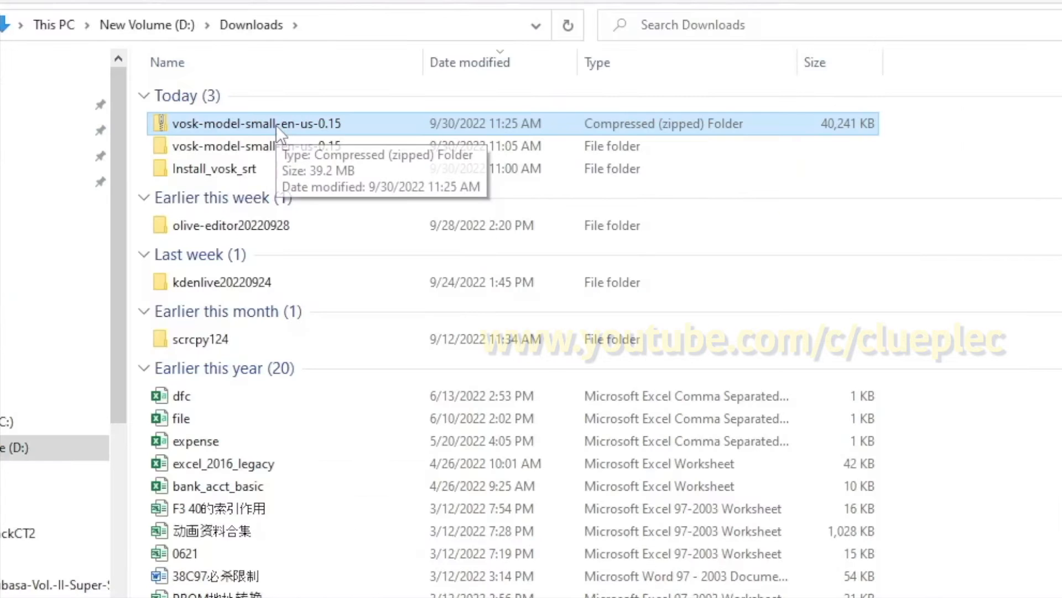
right_click(276, 125)
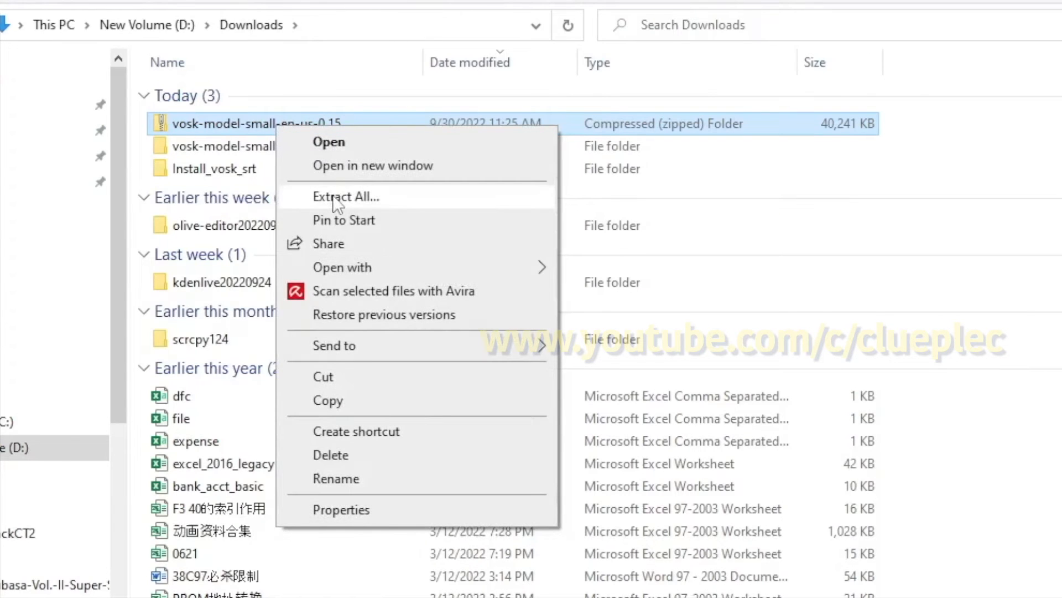
click(938, 220)
click(249, 125)
key(Delete)
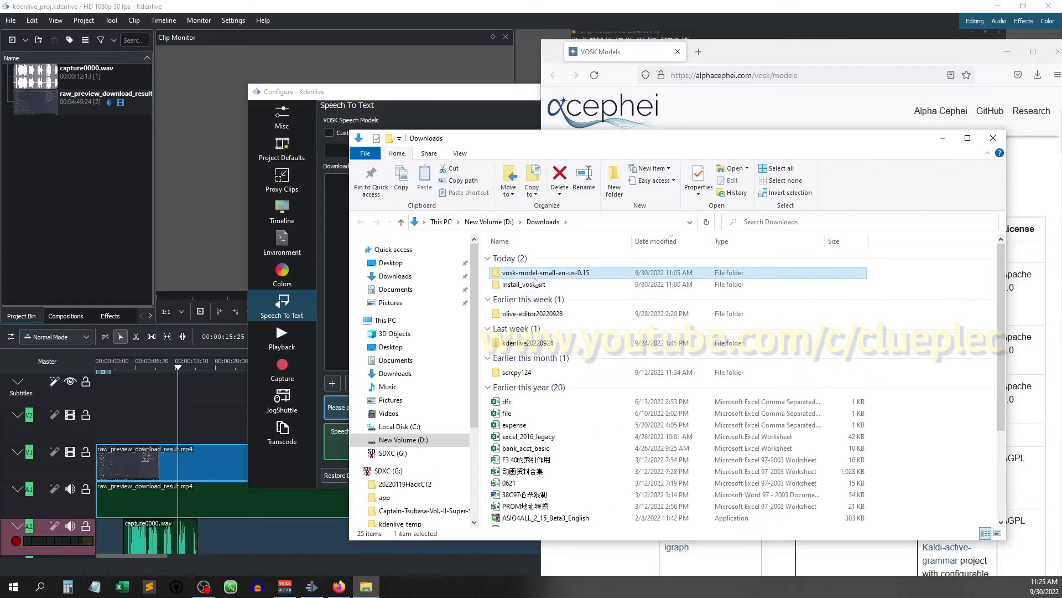
double_click(237, 126)
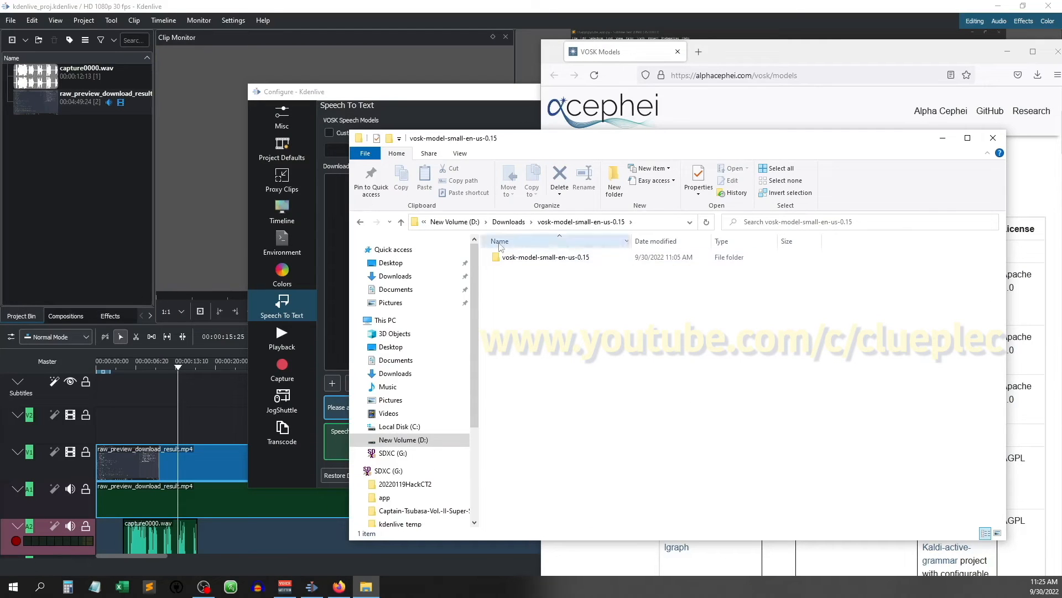
click(361, 222)
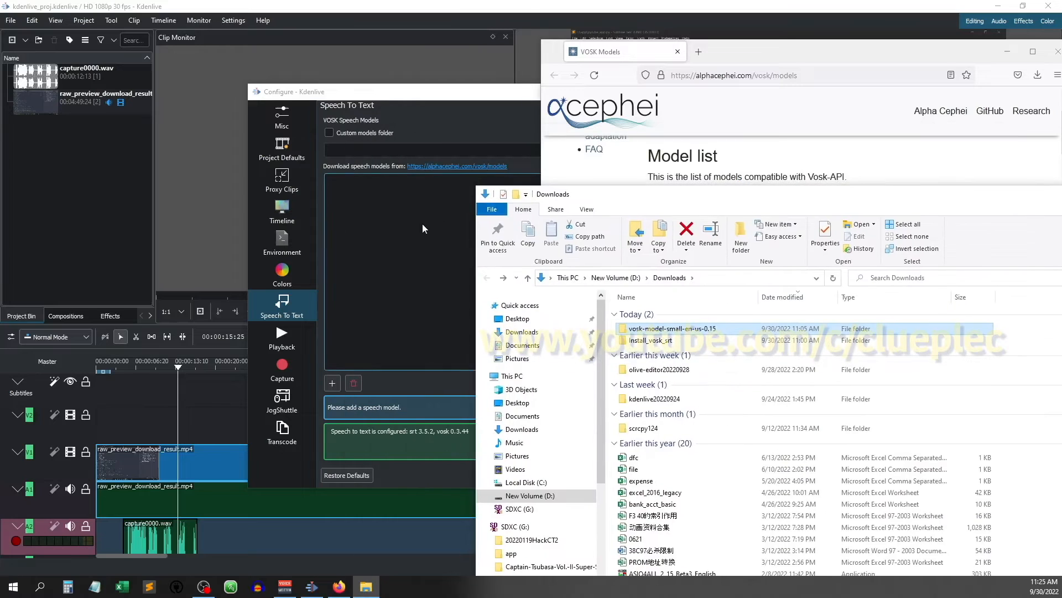
- Enable the custom models folder in the Speech To Text settings and set it to the vosk-model-small-en-us-0.15 folder in Downloads
click(380, 103)
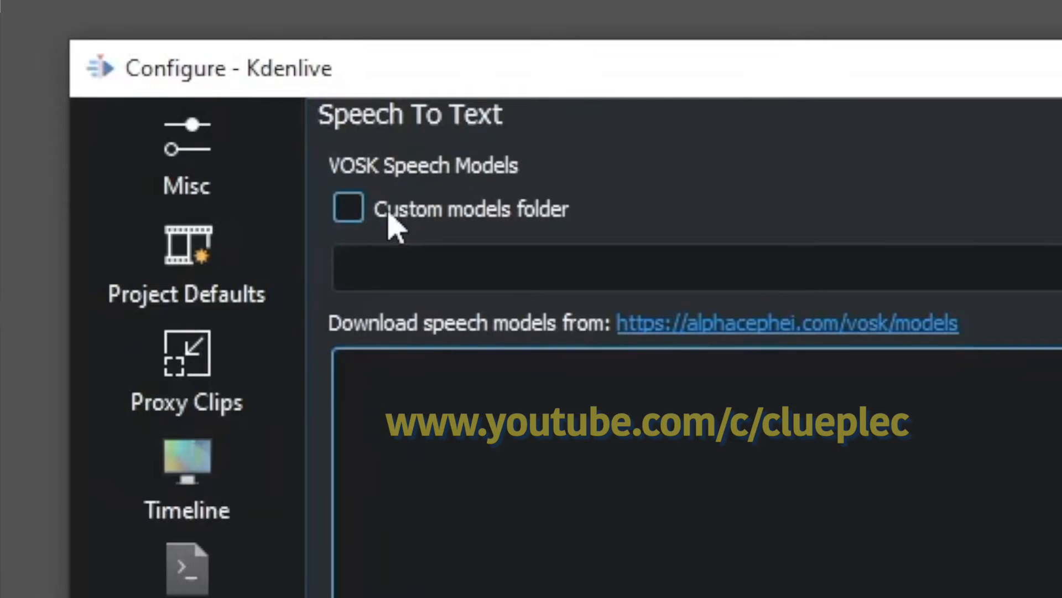
click(379, 216)
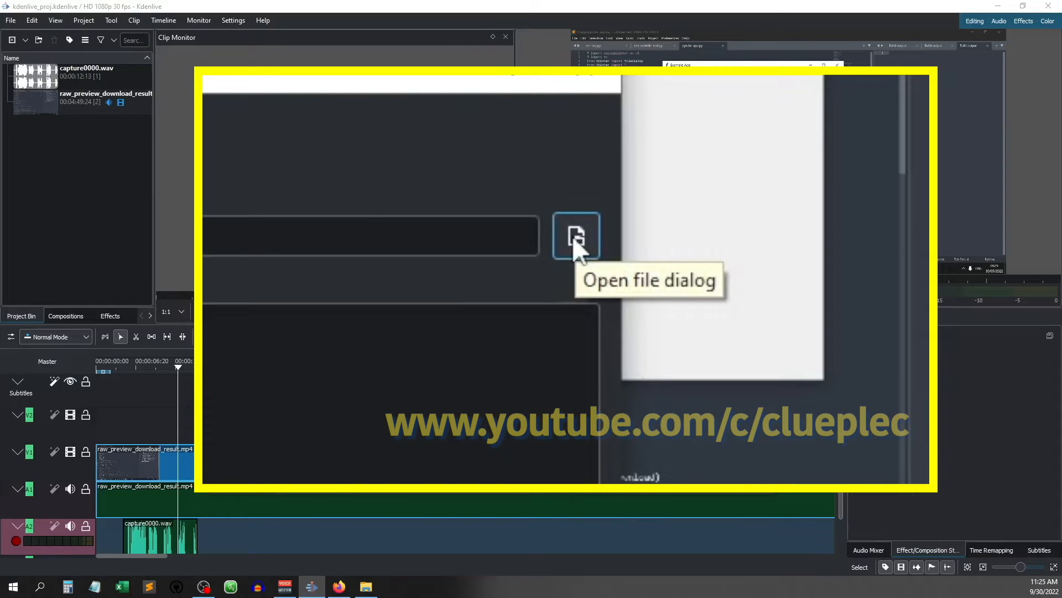
click(757, 156)
click(367, 201)
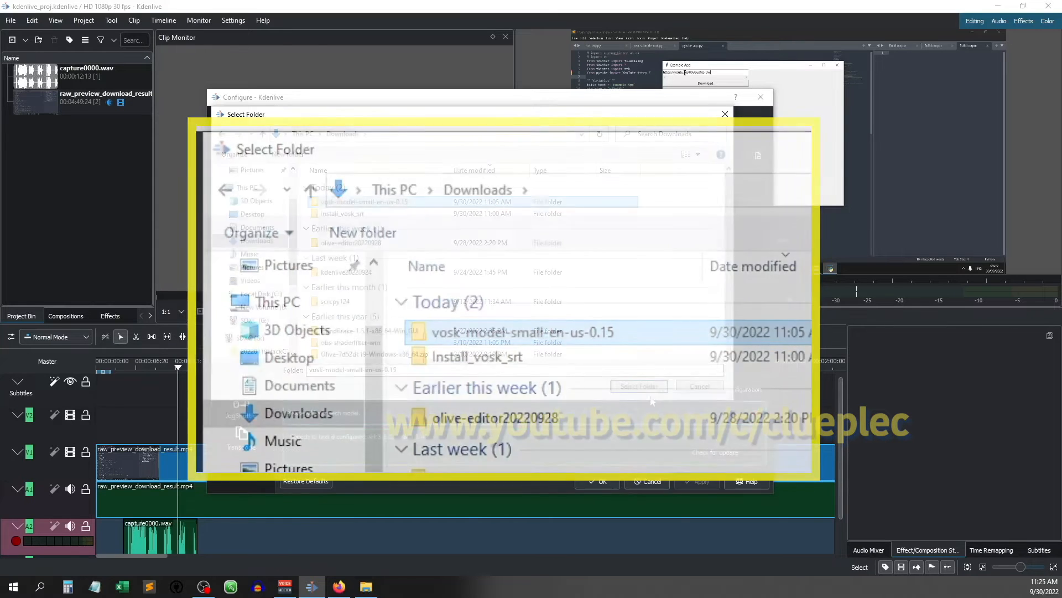
click(636, 447)
- Select the vosk-model-small-en-us-0.15 speech model, run the configuration check and accept the settings
click(353, 185)
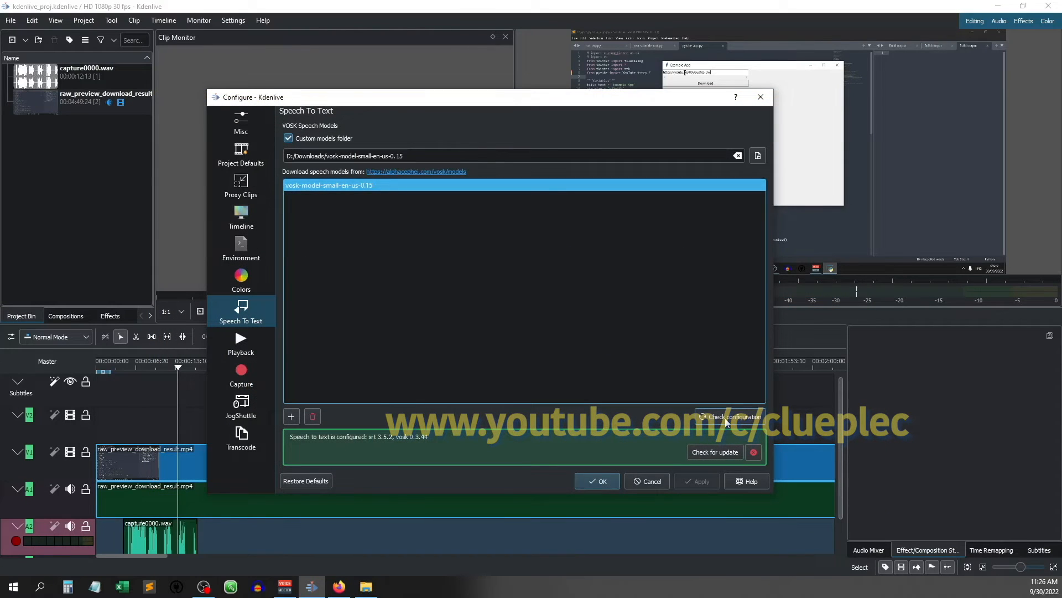
click(727, 422)
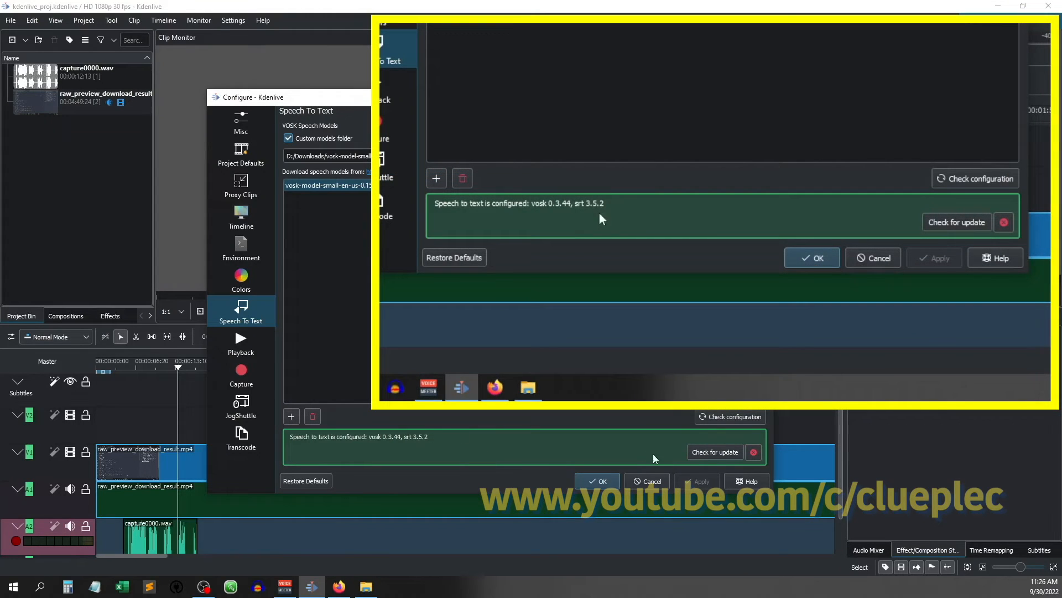
click(585, 483)
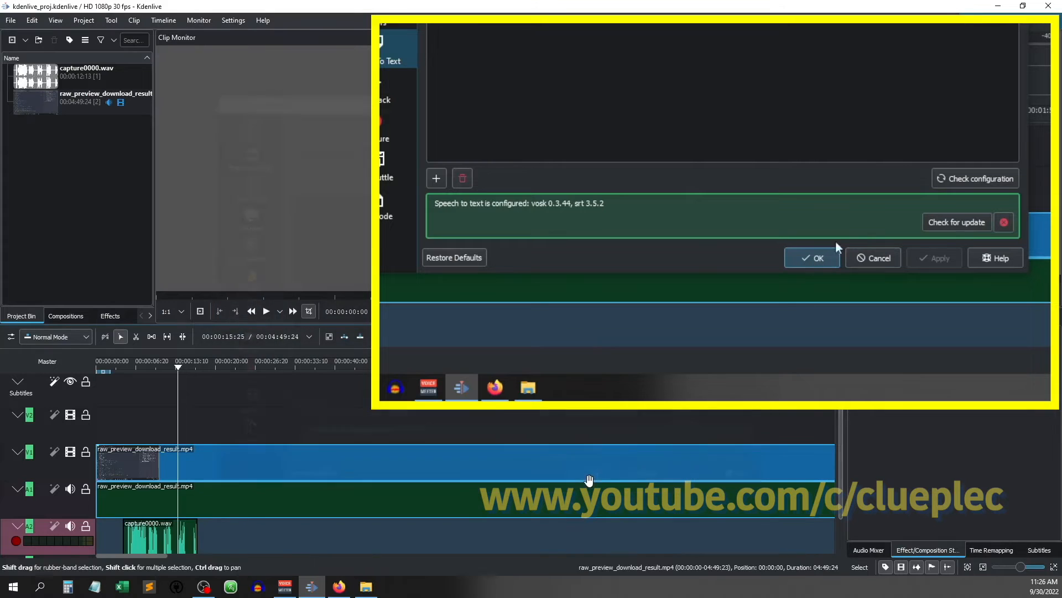
- Set the timeline zone to span exactly from the start to the end of the capture0000.wav clip on track A2
click(139, 369)
click(119, 371)
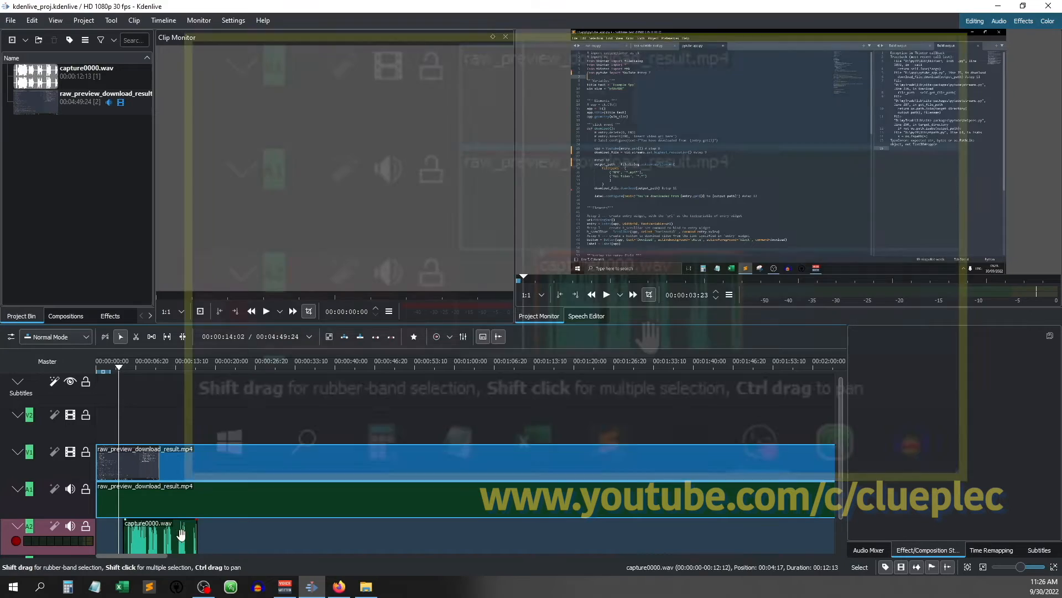
click(160, 540)
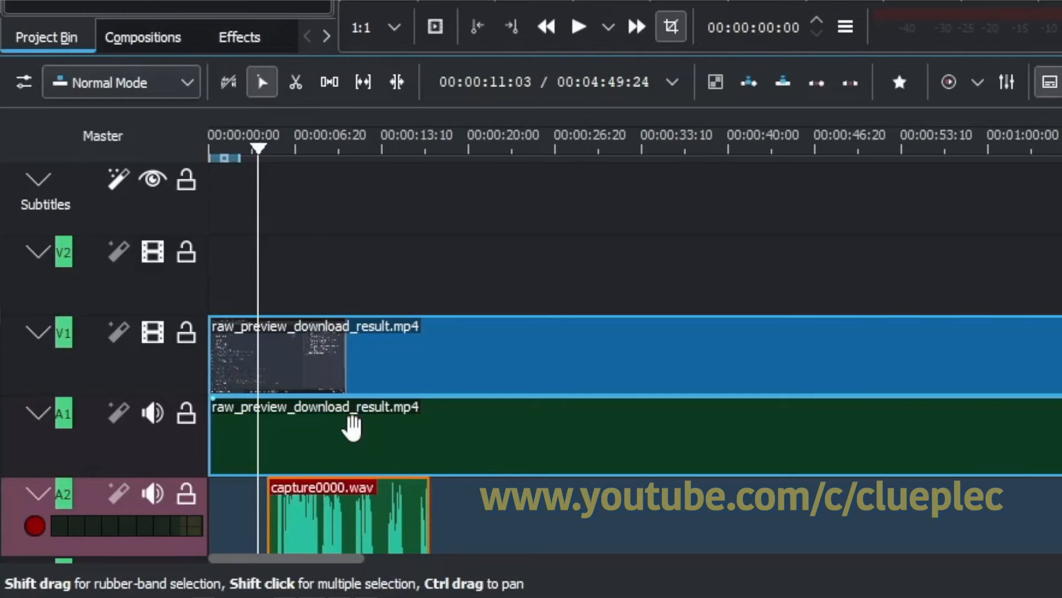
key(alt+Right)
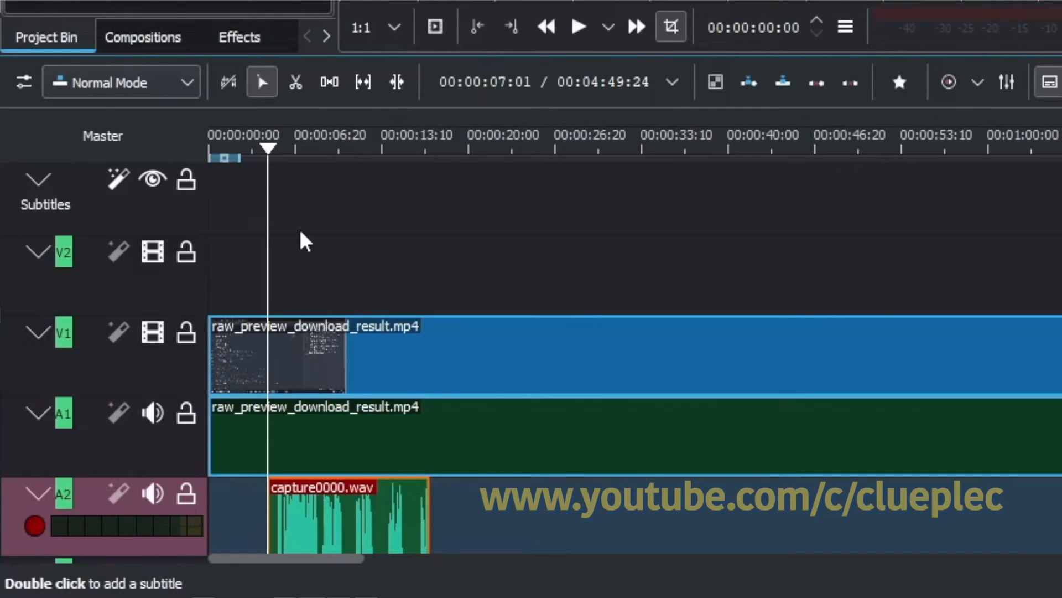
key(i)
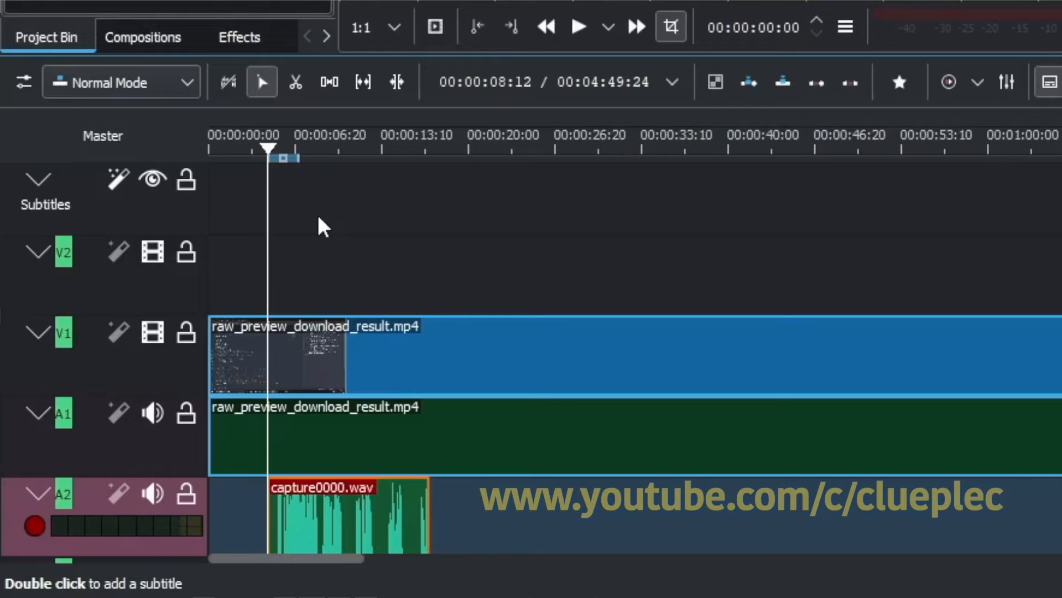
key(shift+o)
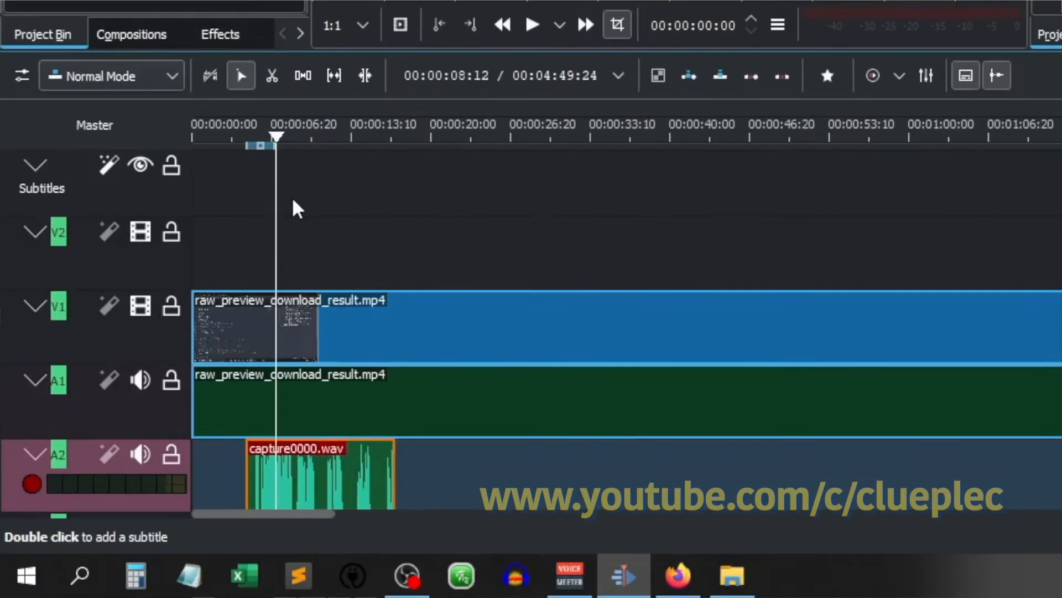
key(End)
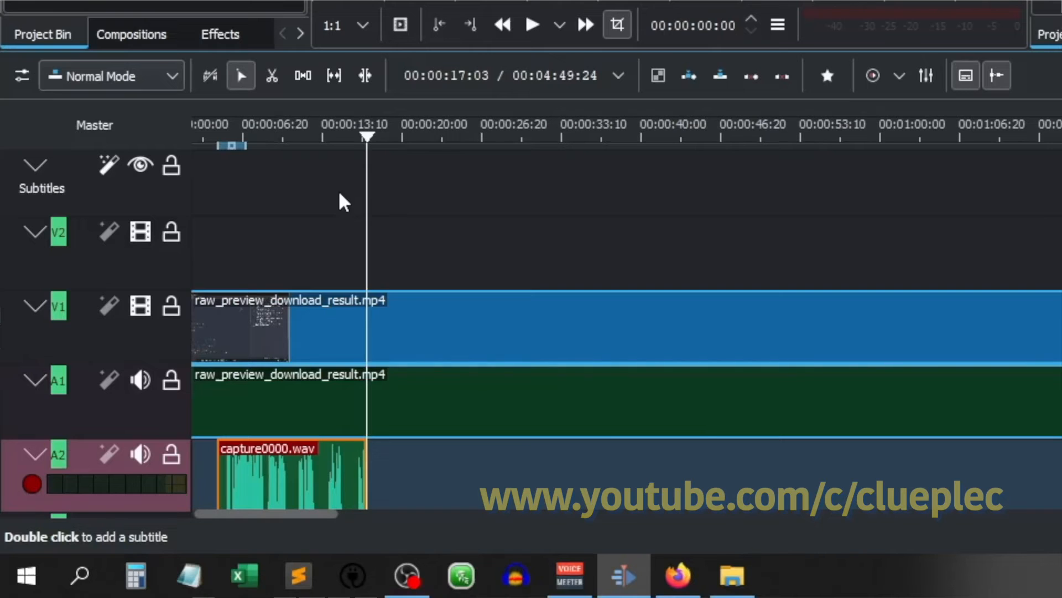
key(o)
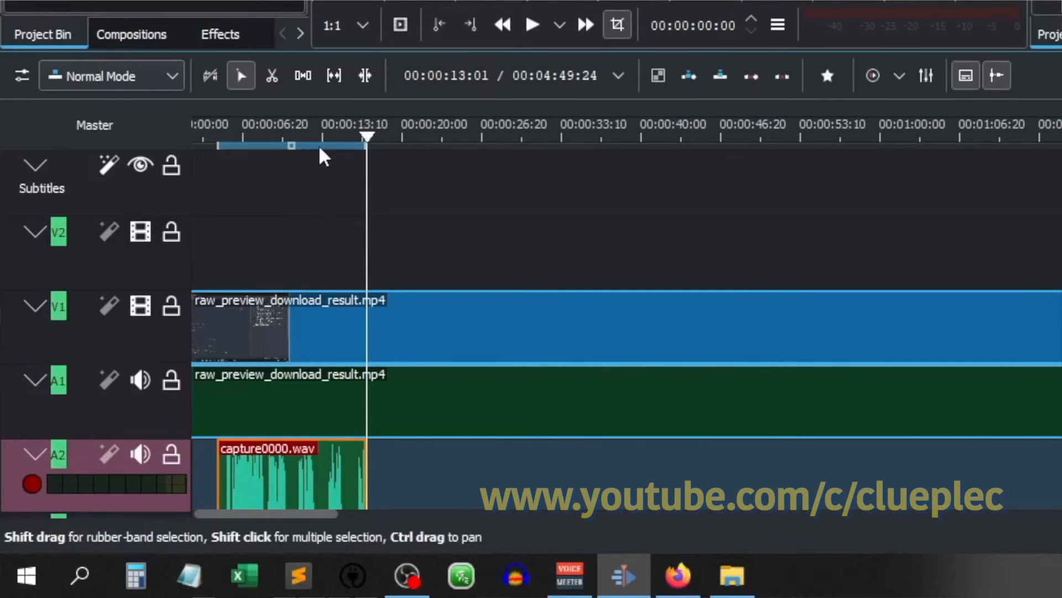
click(300, 131)
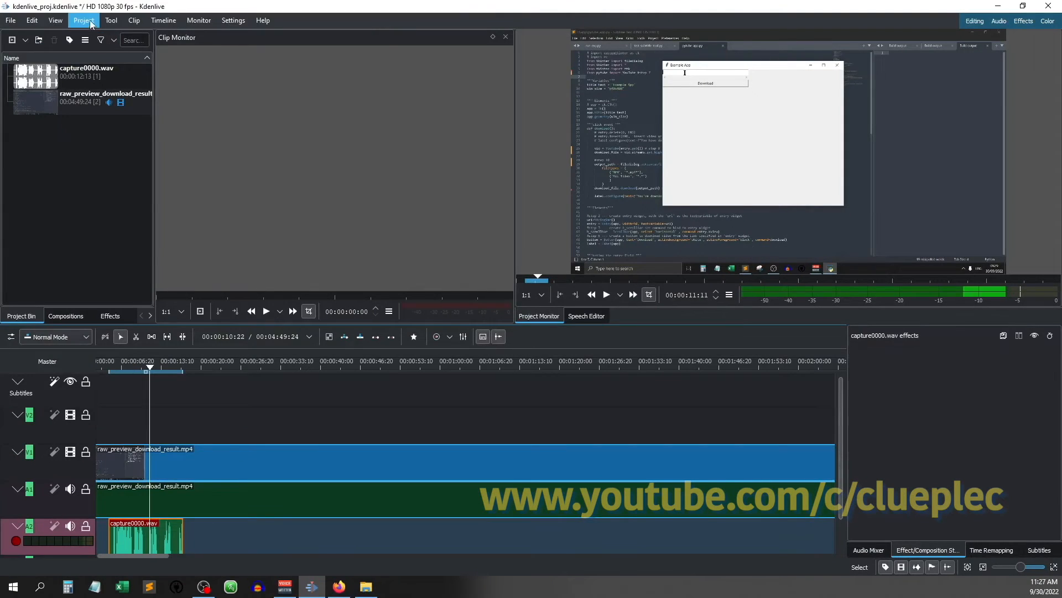
- Run subtitle speech recognition with vosk-model-small-en-us-0.15 on the timeline zone of the selected track only
click(87, 22)
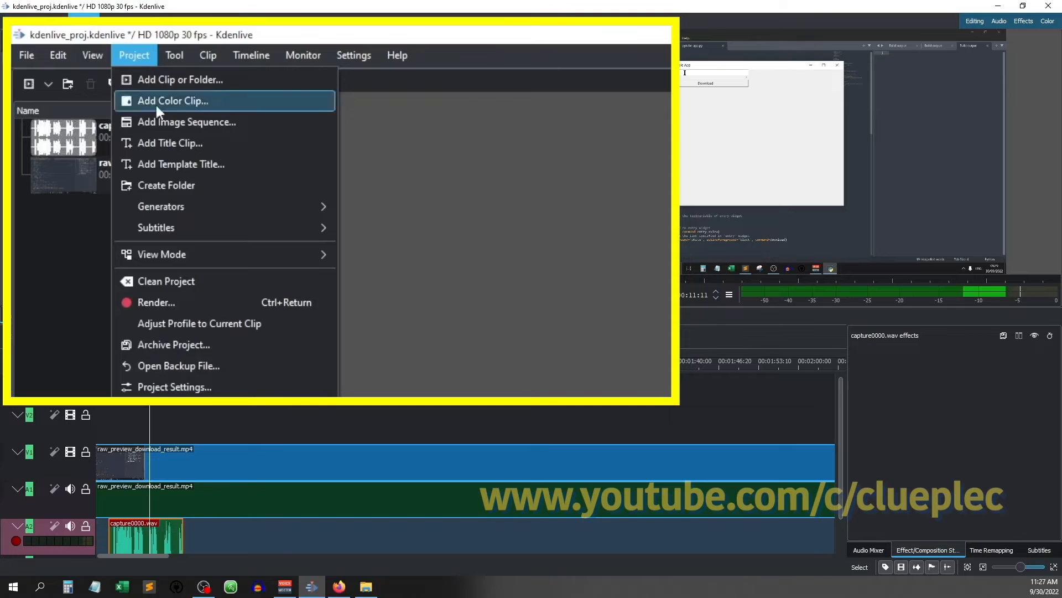
mouse_move(182, 226)
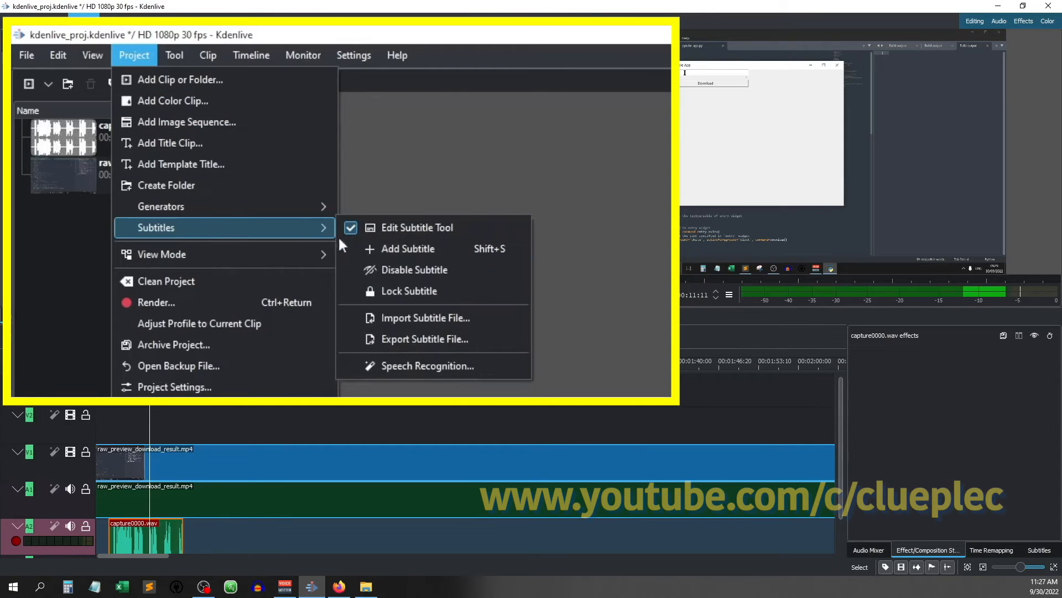
click(422, 365)
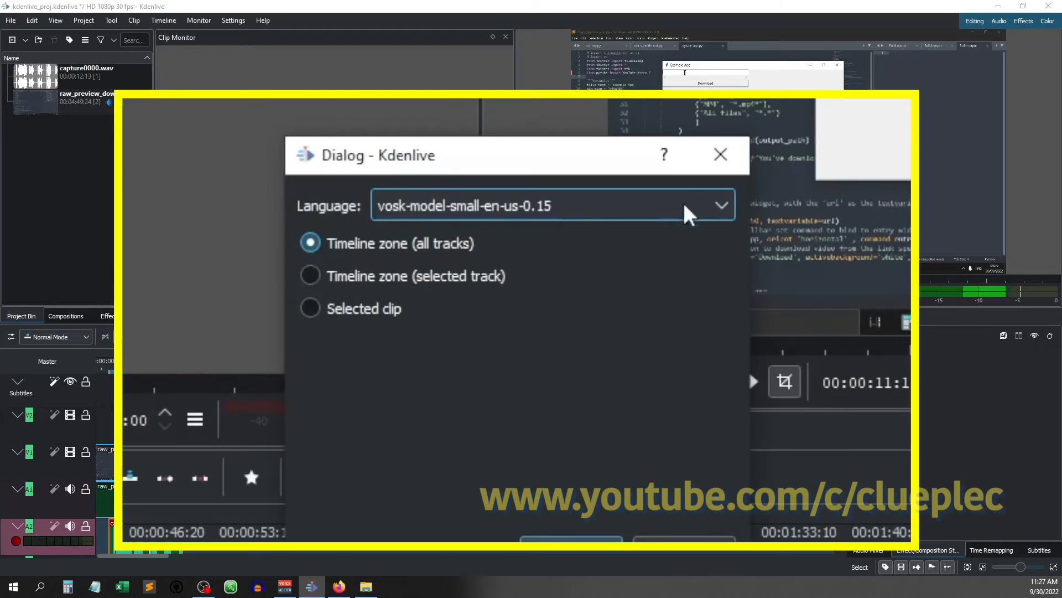
click(704, 209)
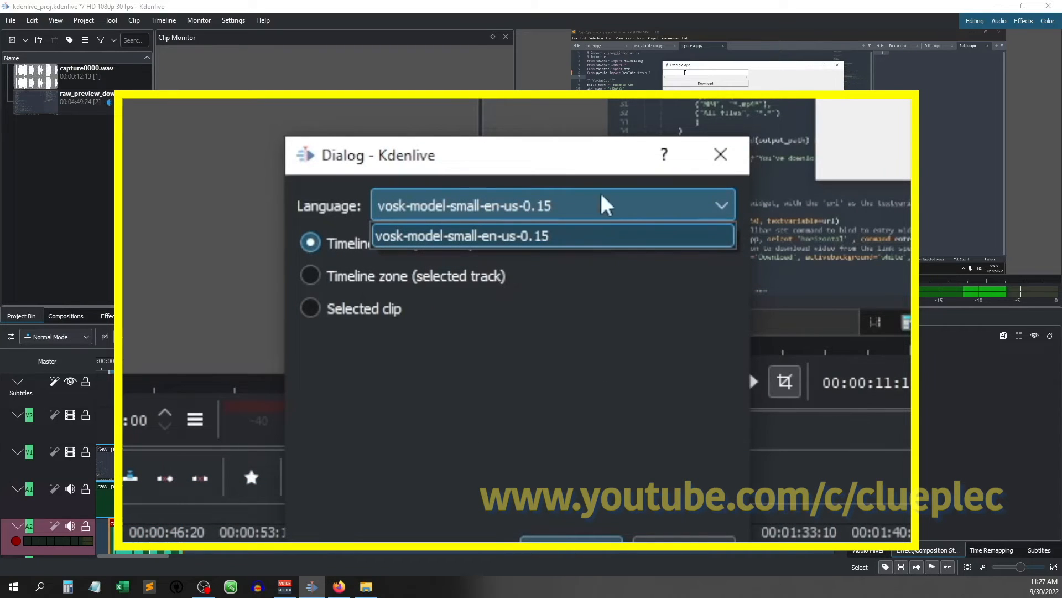
click(548, 177)
click(553, 208)
click(542, 159)
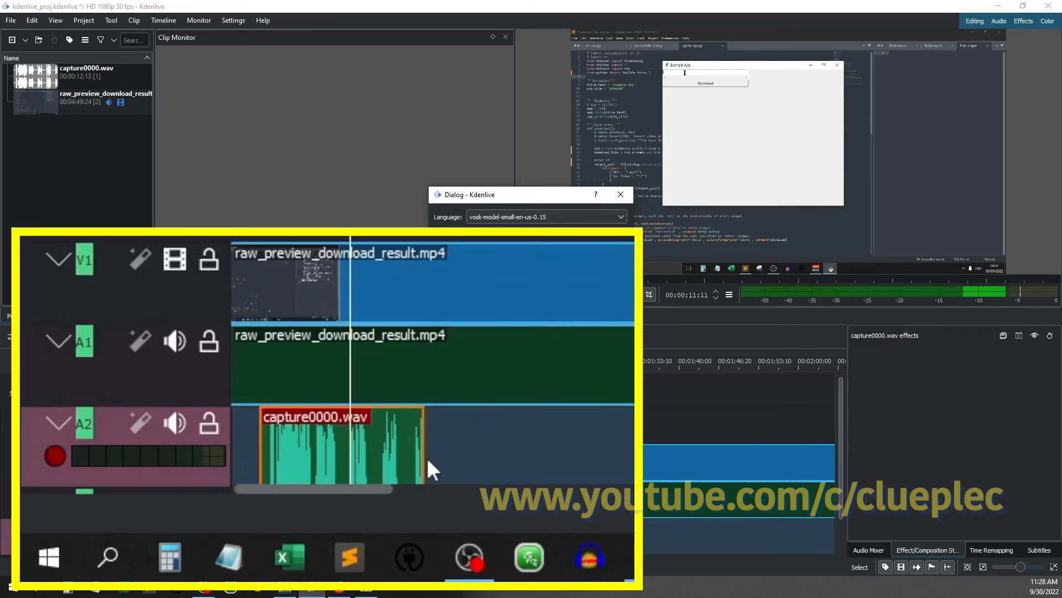
click(439, 248)
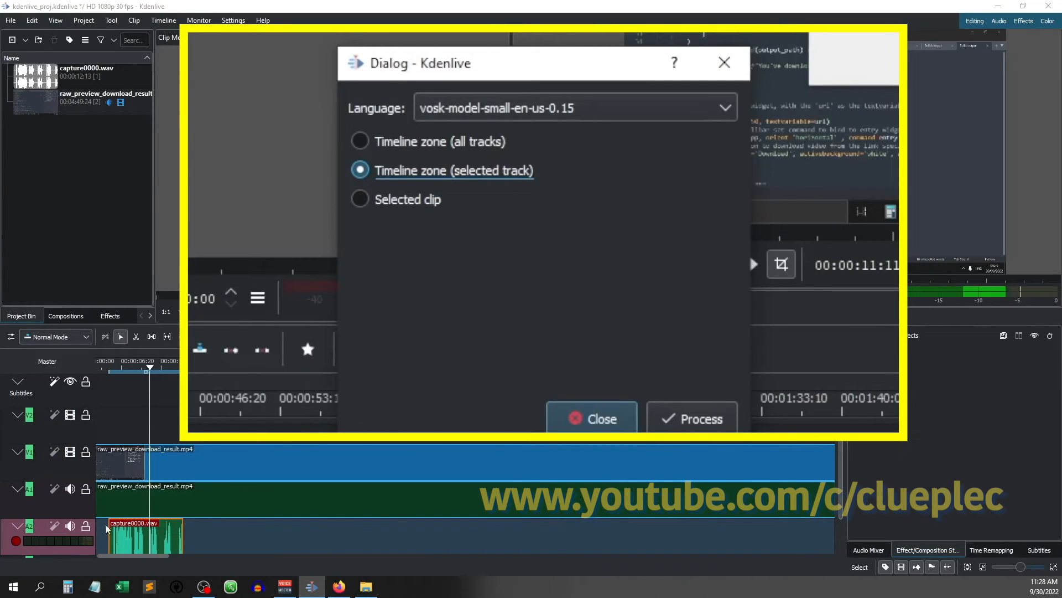
click(686, 418)
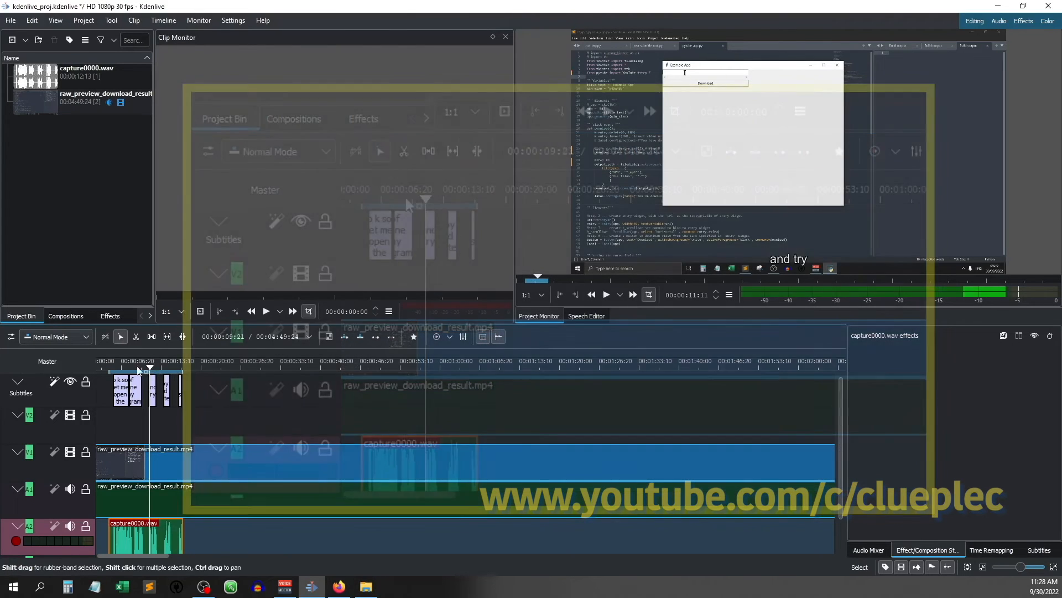
- Play the timeline from the start of the zone to compare the generated subtitles with the audio
click(112, 370)
key(space)
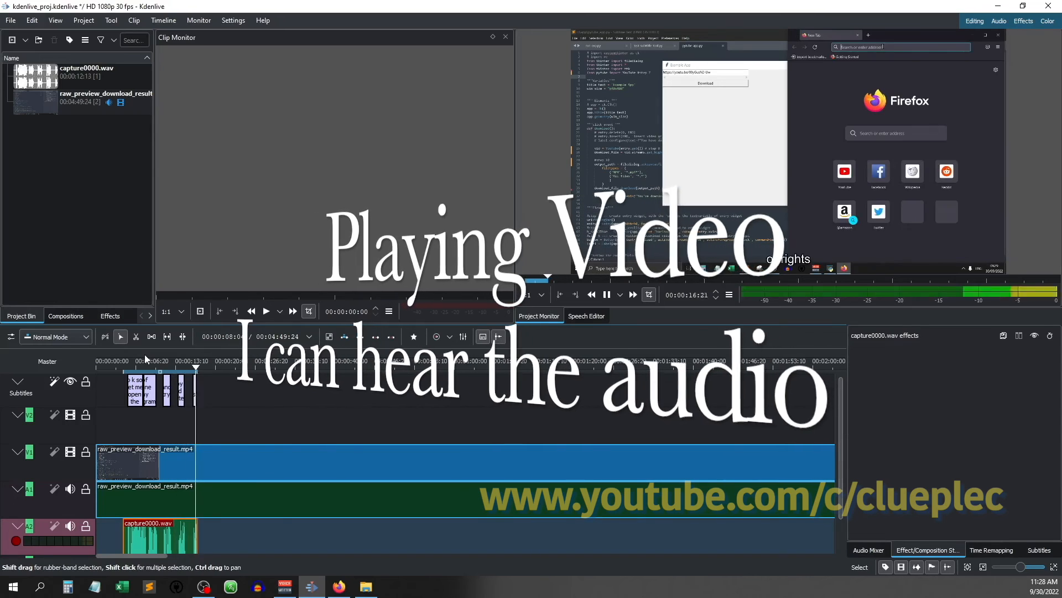
key(space)
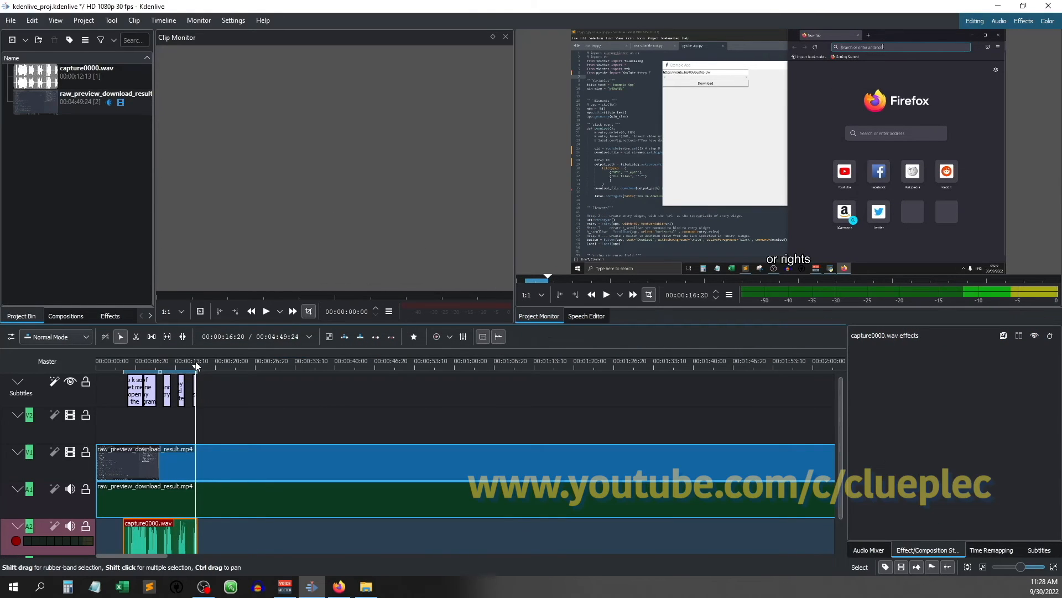
- Replace the text of the last subtitle on the timeline with "alright"
drag(196, 365, 194, 365)
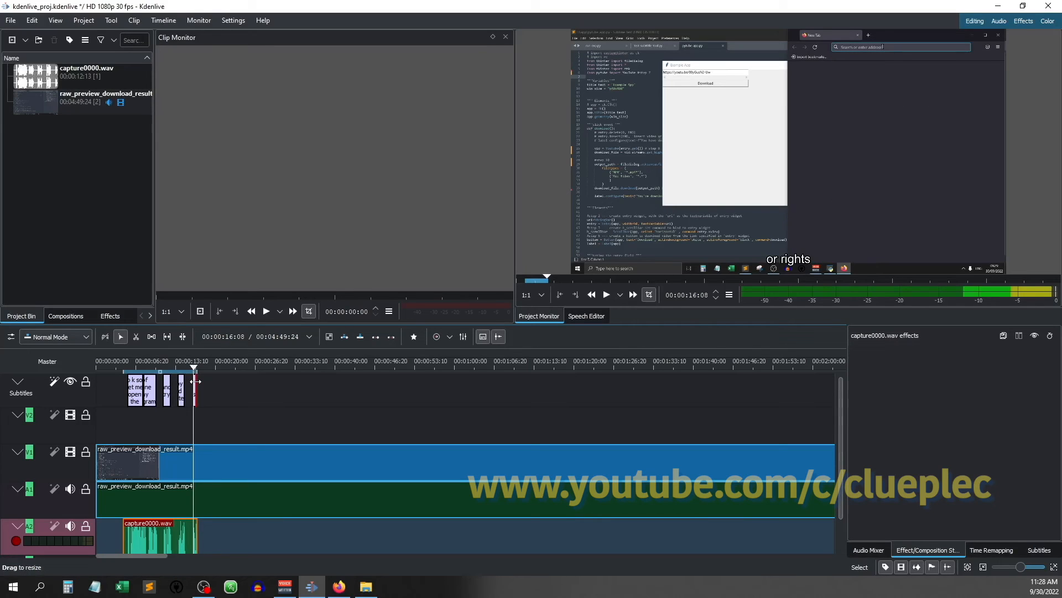
scroll(194, 387, up, 3)
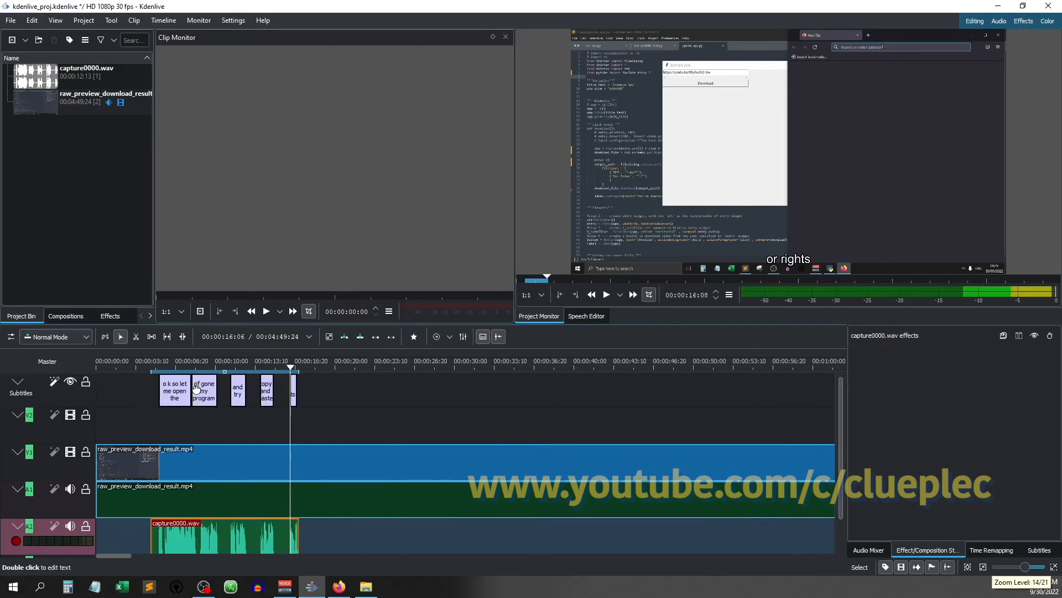
click(392, 387)
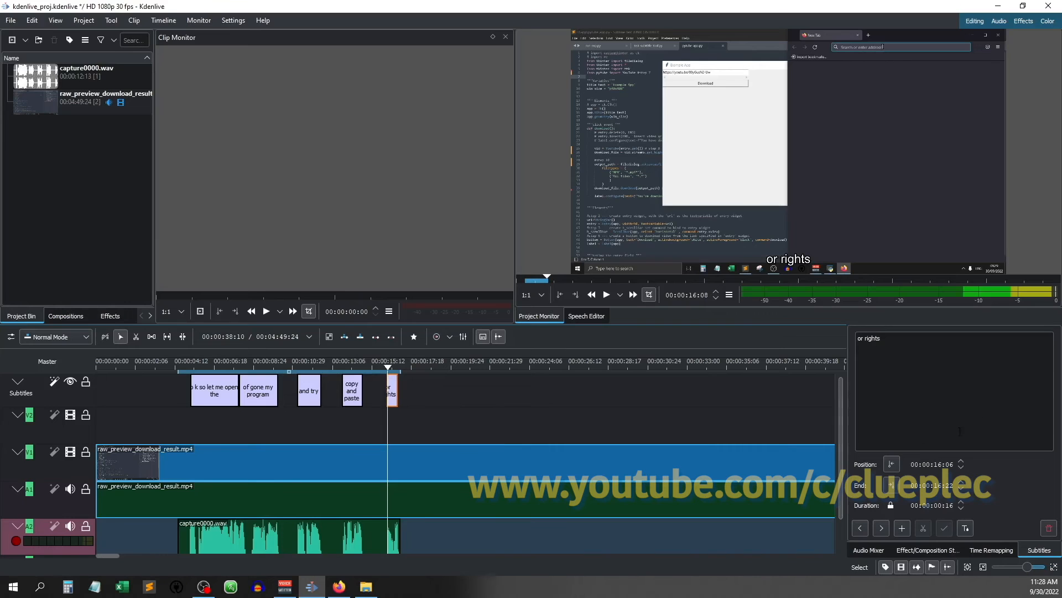
click(864, 344)
key(ctrl+a)
text(alright)
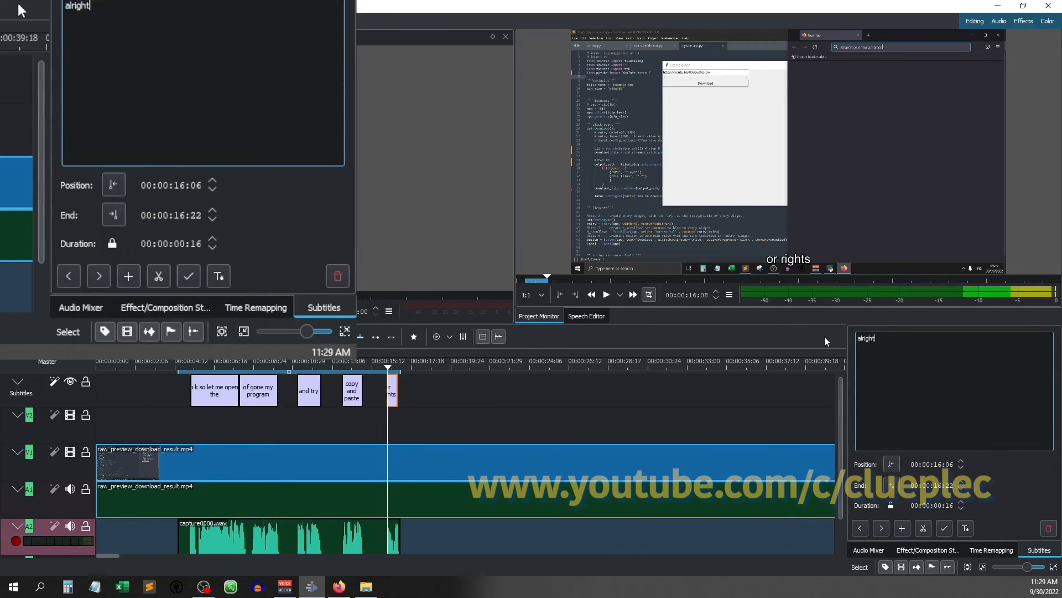
- Show the subtitle style options and enable Custom Shadow and Opaque background
click(968, 531)
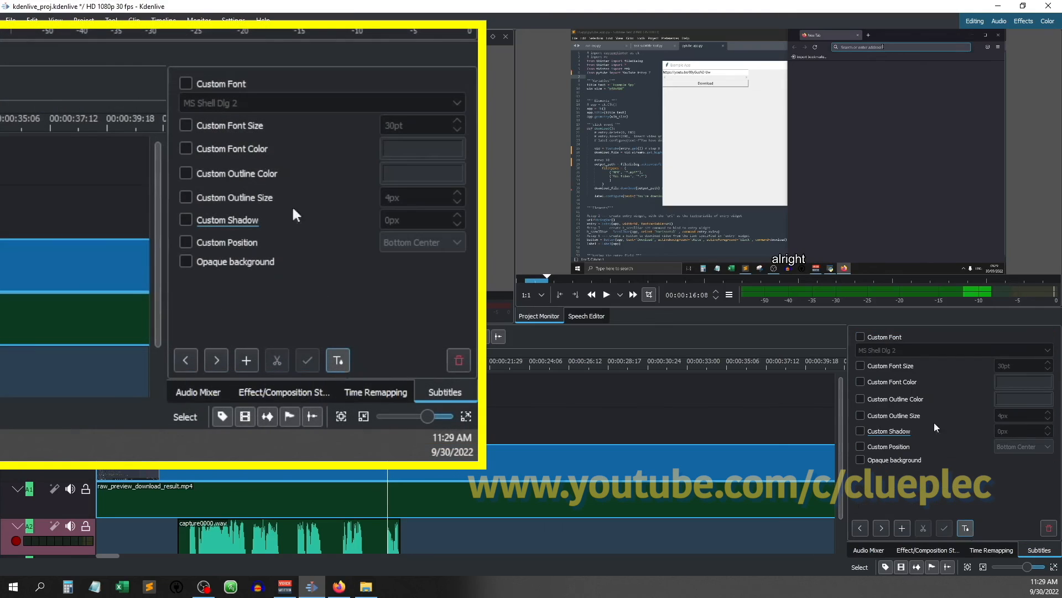
click(860, 431)
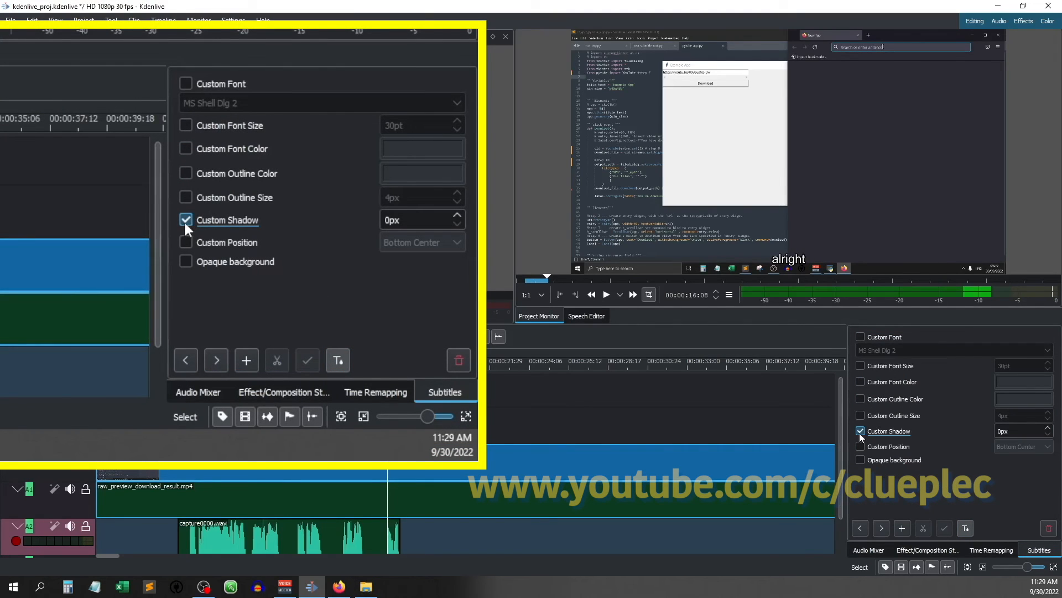
click(860, 459)
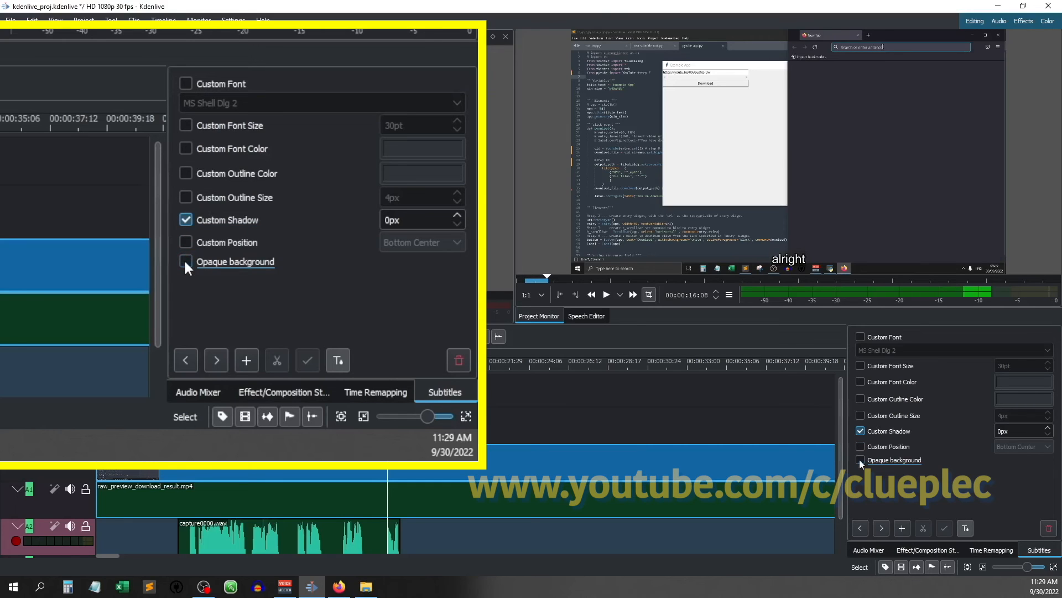